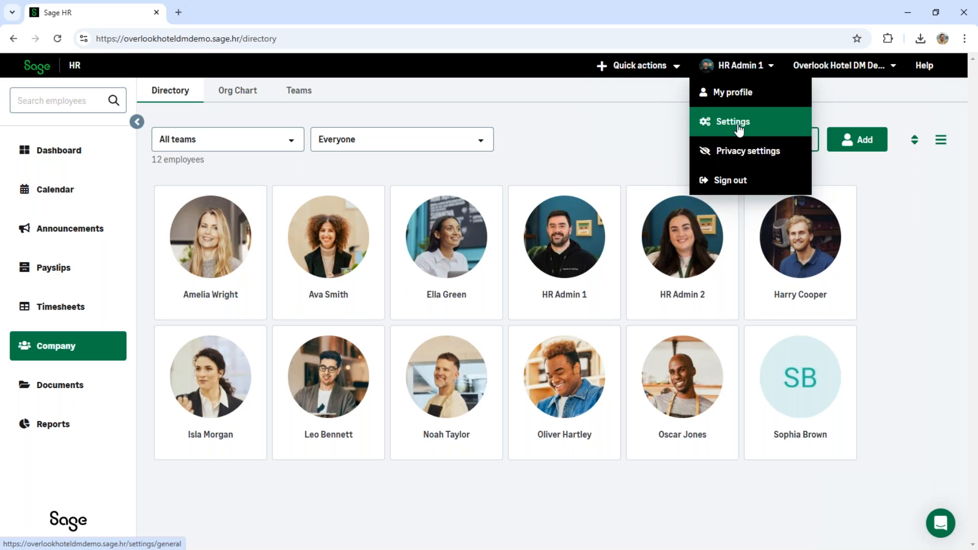
# - Open the company's general Timesheets settings
pyautogui.click(734, 122)
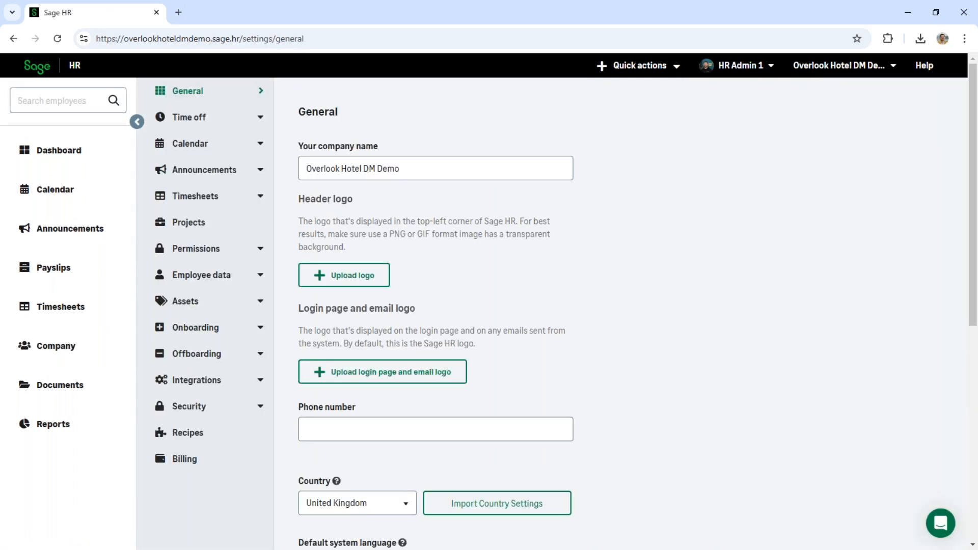
pyautogui.click(222, 201)
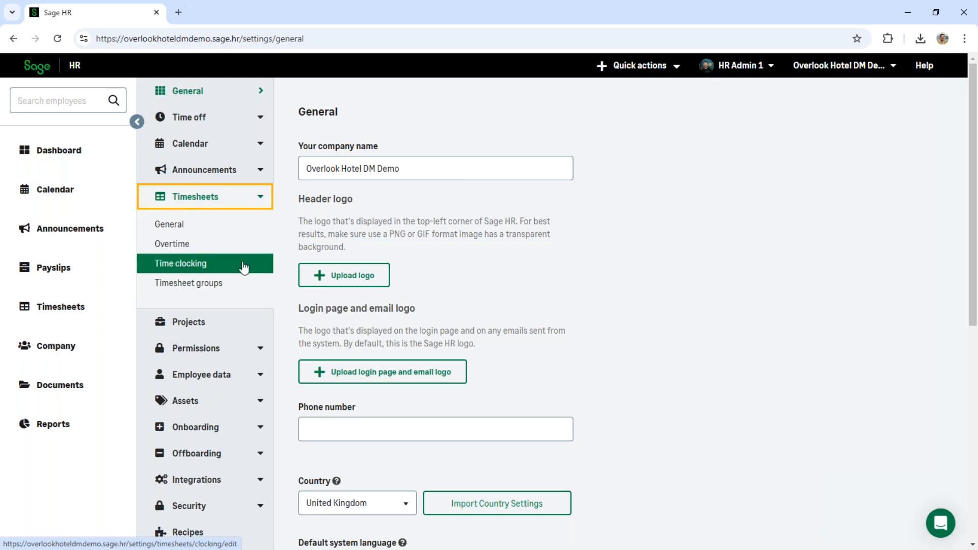
pyautogui.click(195, 234)
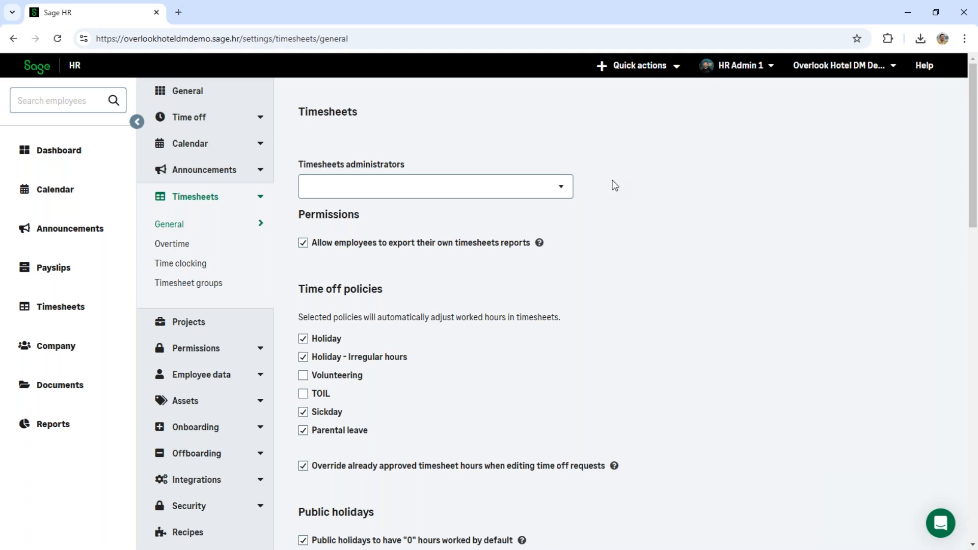
# - View the employees available as timesheets administrators and close the choices without selecting anyone
pyautogui.click(562, 193)
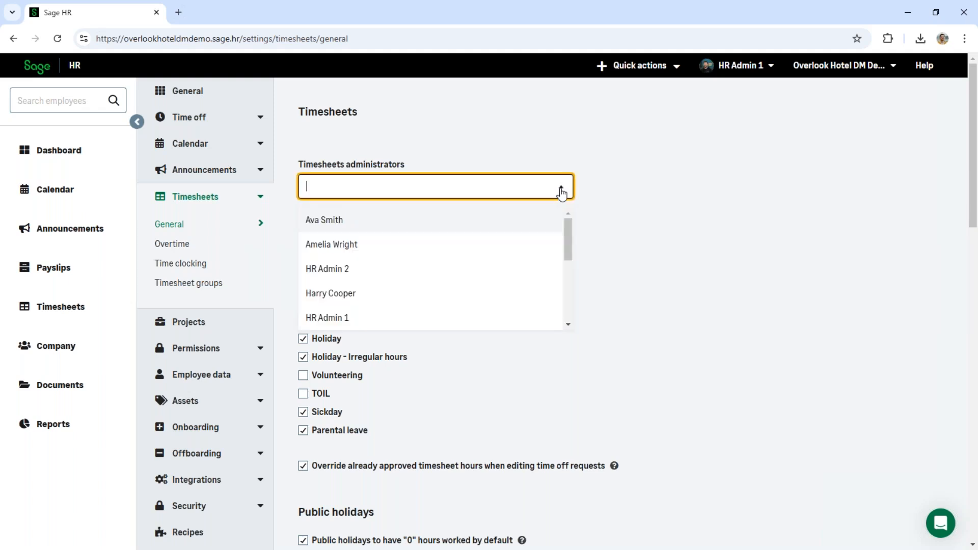
pyautogui.click(561, 193)
pyautogui.click(611, 216)
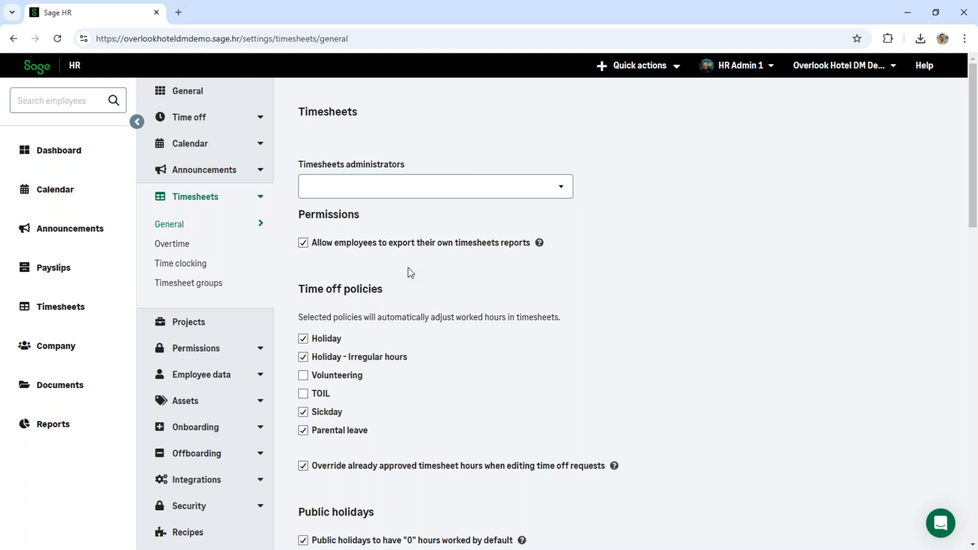
# - Review the timesheet settings for time off policies, public holidays and the timesheet period
pyautogui.scroll(-1, 611, 331)
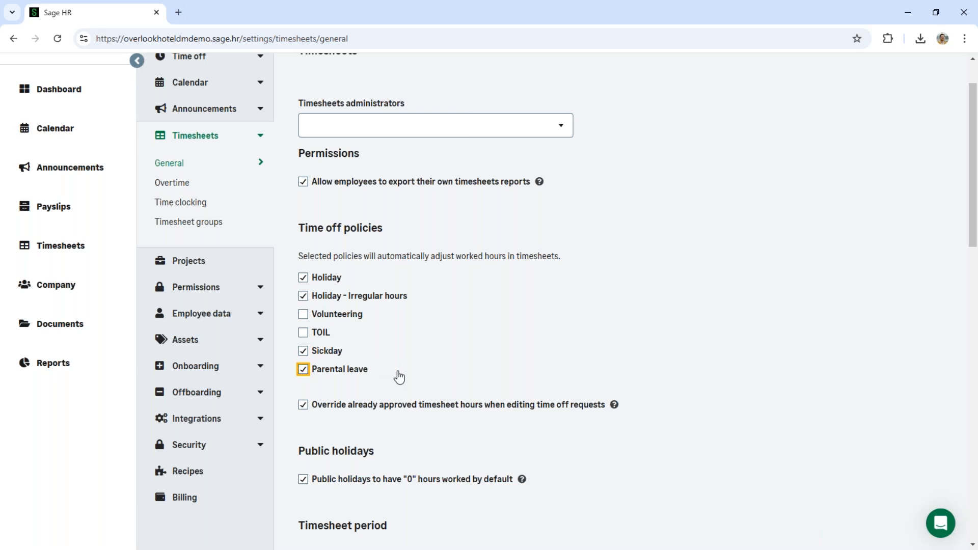
pyautogui.scroll(-3, 590, 396)
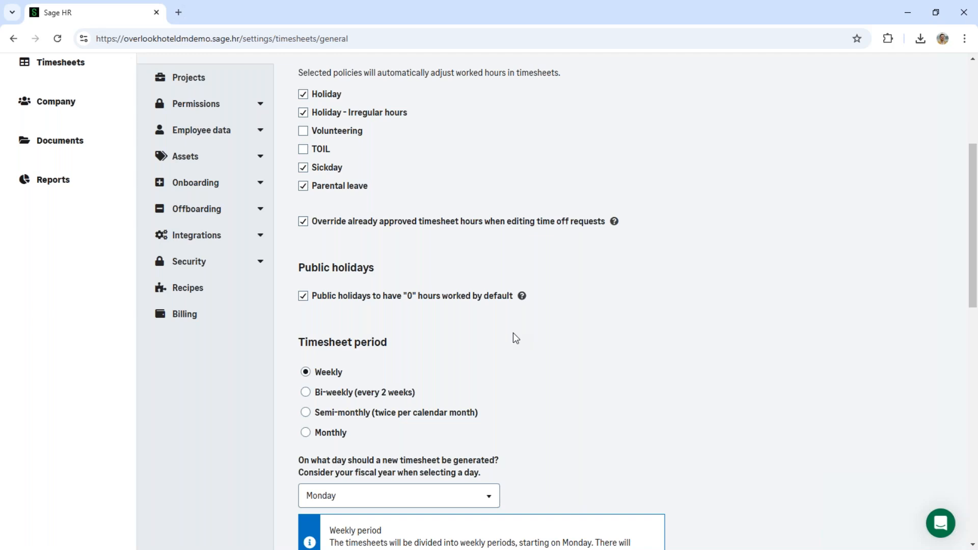
pyautogui.scroll(-2, 514, 336)
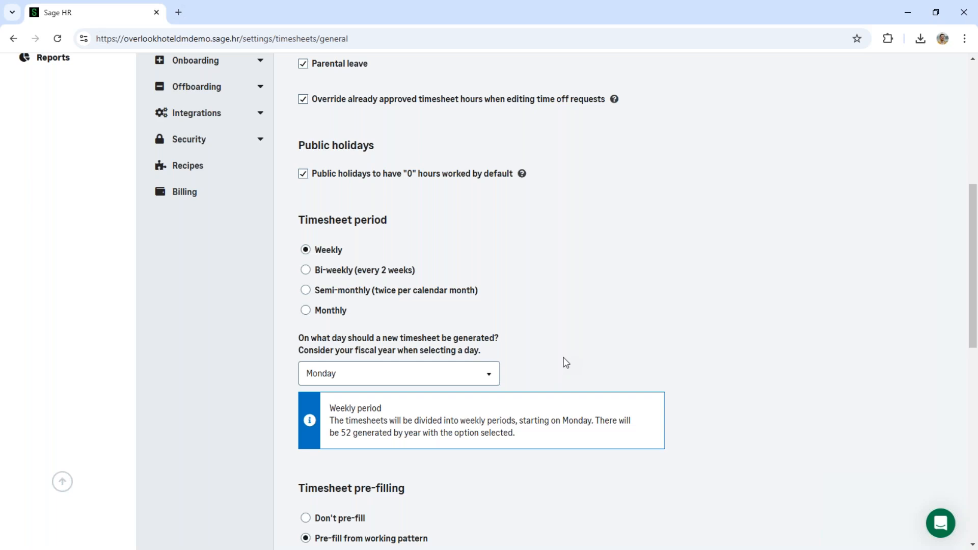
pyautogui.scroll(-5, 566, 363)
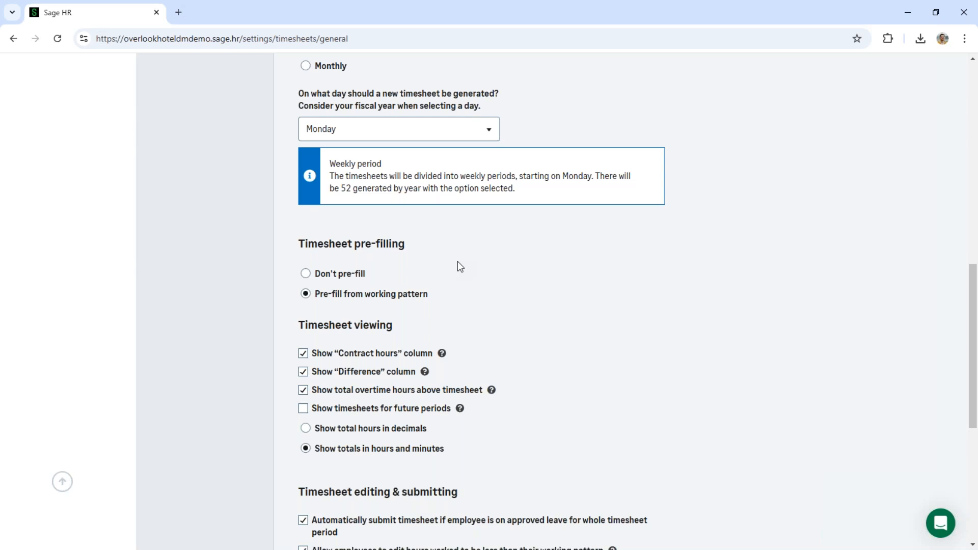
# - Examine the timesheet pre-filling options and the timesheet viewing options, including the contract hours and difference columns
pyautogui.click(404, 299)
pyautogui.click(448, 294)
pyautogui.click(481, 307)
pyautogui.scroll(-2, 481, 307)
pyautogui.click(540, 239)
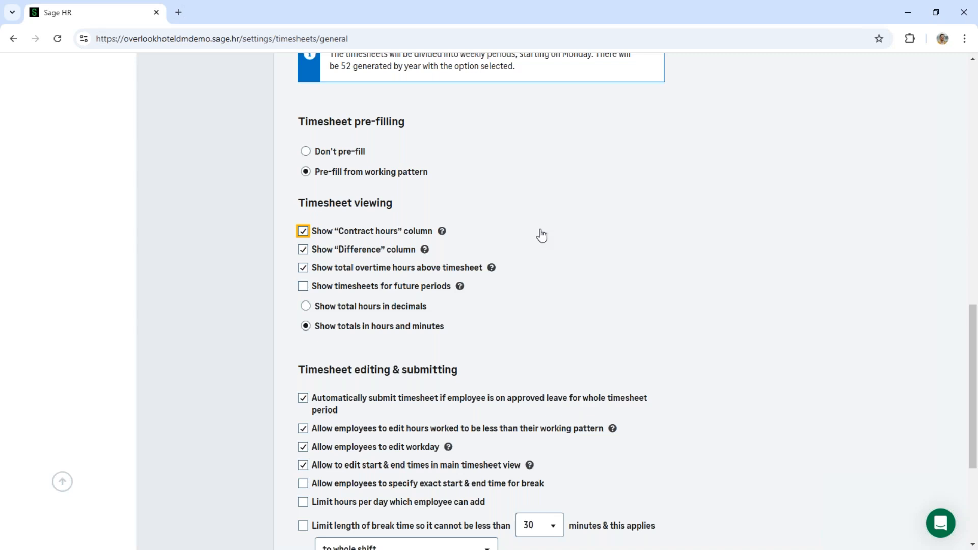
pyautogui.moveTo(441, 232)
pyautogui.press('Tab')
pyautogui.scroll(-2, 667, 364)
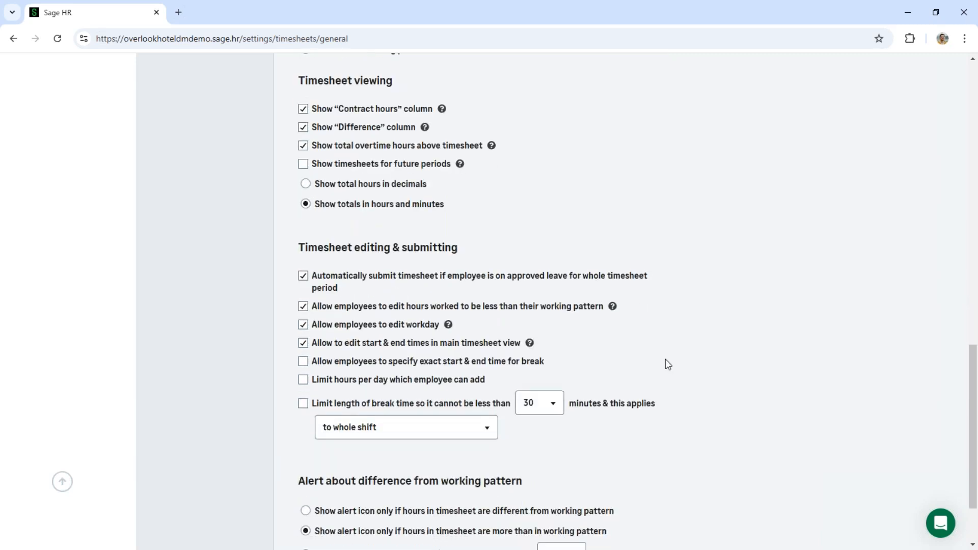
# - Examine the timesheet editing and submitting options and the alert options for differences from the working pattern
pyautogui.scroll(-1, 667, 364)
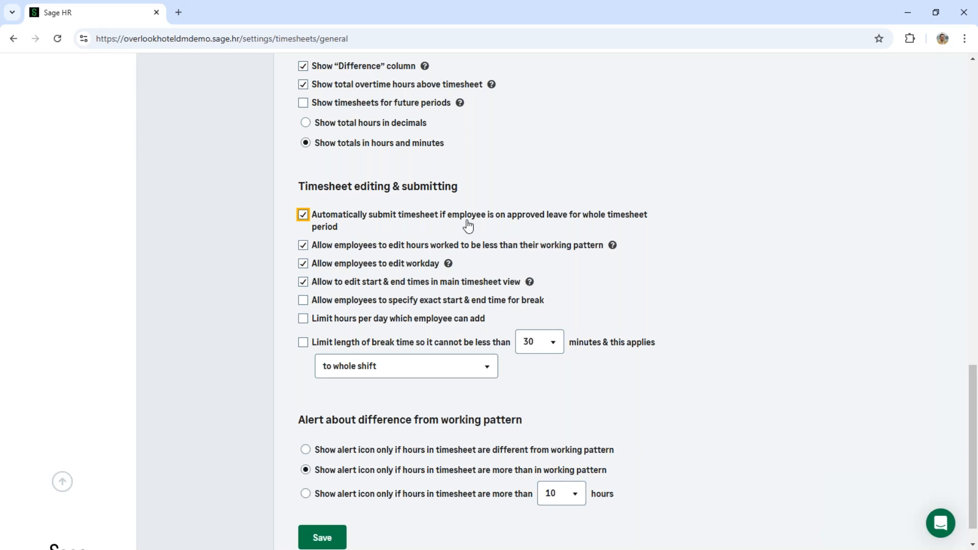
pyautogui.press('Tab')
pyautogui.press('Tab')
pyautogui.hotkey('shift', 'Tab')
pyautogui.press('Tab')
pyautogui.scroll(-1, 565, 297)
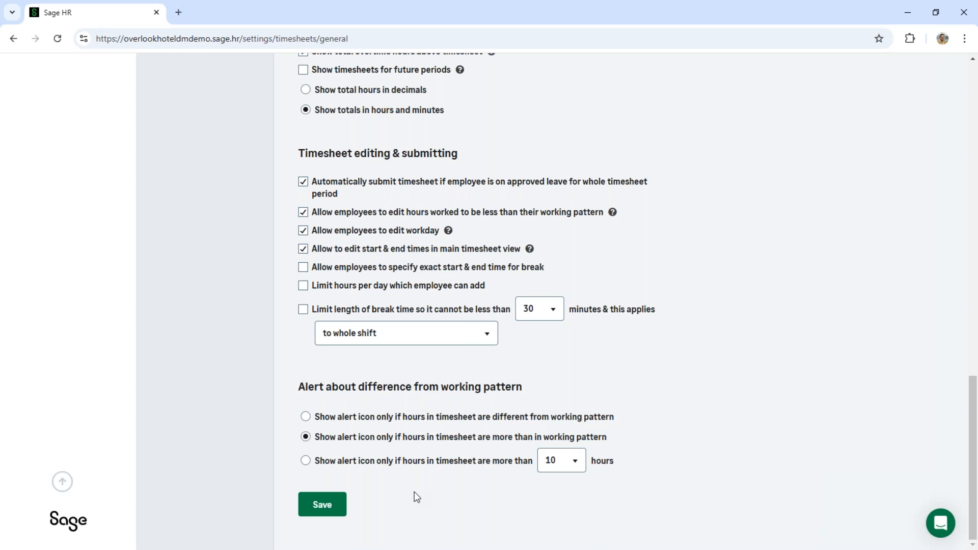
pyautogui.click(439, 438)
# - Open the Overtime settings and review the tracking methods and the time off policies to which employees can move overtime
pyautogui.scroll(17, 716, 440)
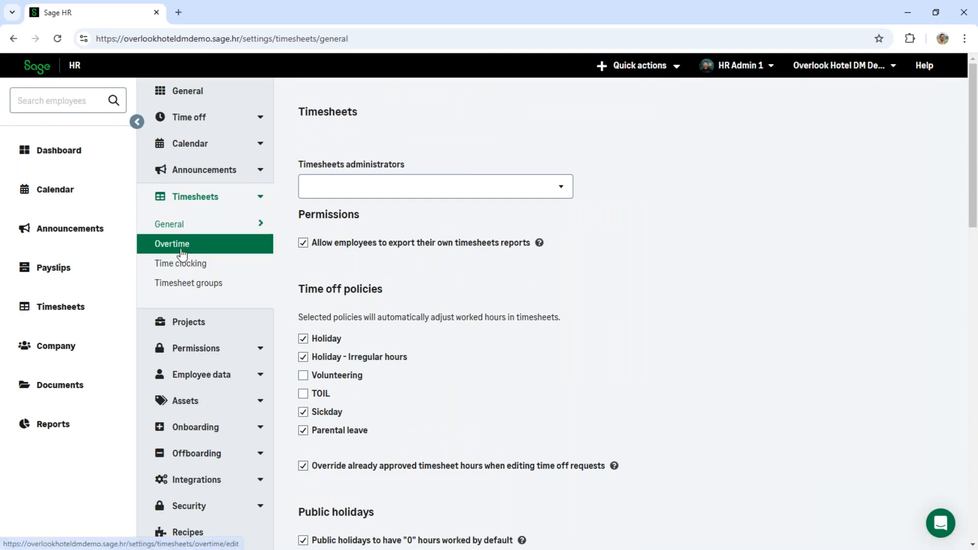
pyautogui.click(183, 250)
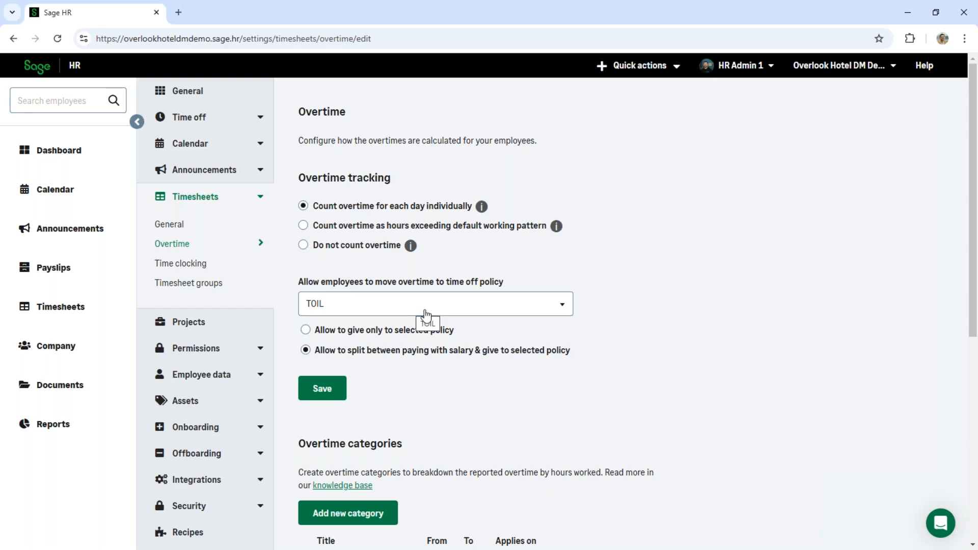
pyautogui.click(460, 210)
pyautogui.scroll(-1, 599, 341)
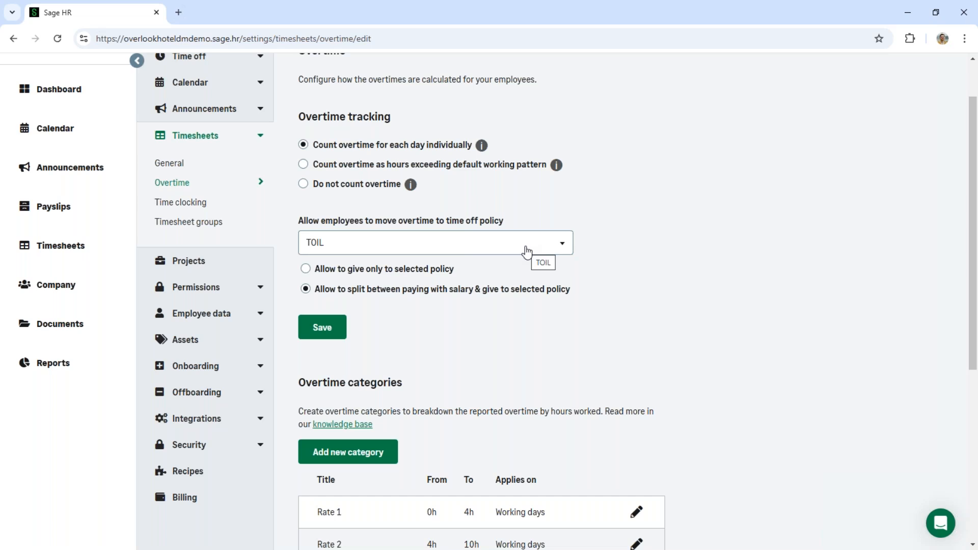
pyautogui.click(527, 251)
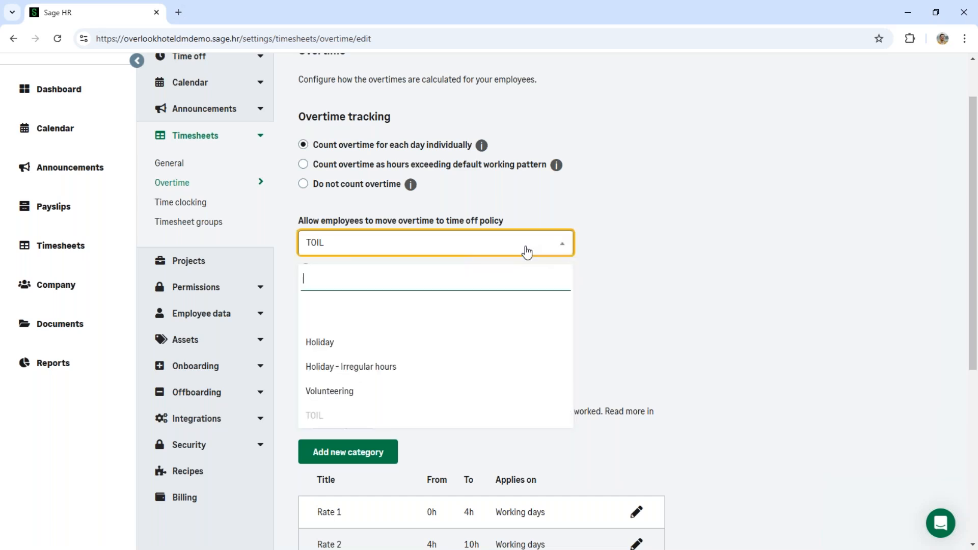
pyautogui.click(526, 252)
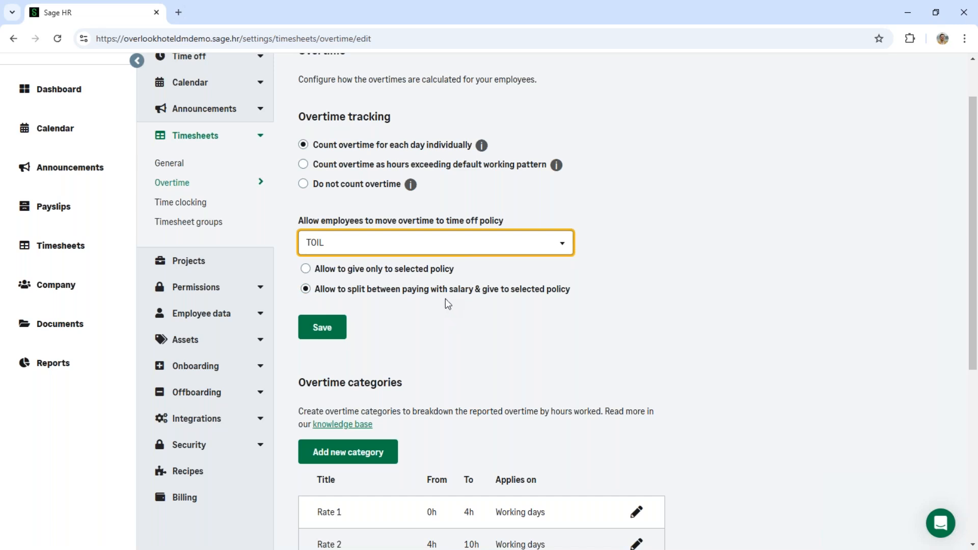
# - Review the overtime categories and overtime tracking per group, and open the Time clocking settings
pyautogui.scroll(-3, 445, 301)
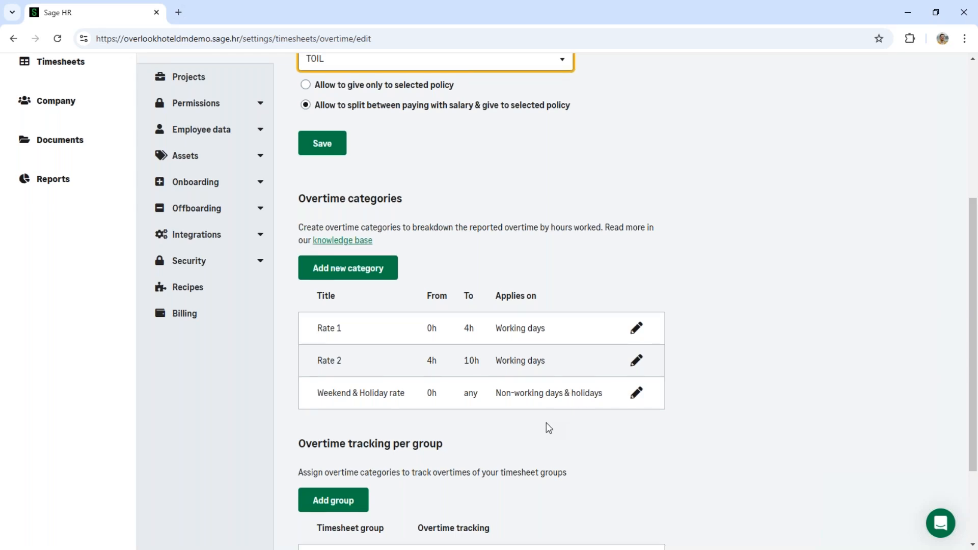
pyautogui.scroll(-3, 546, 425)
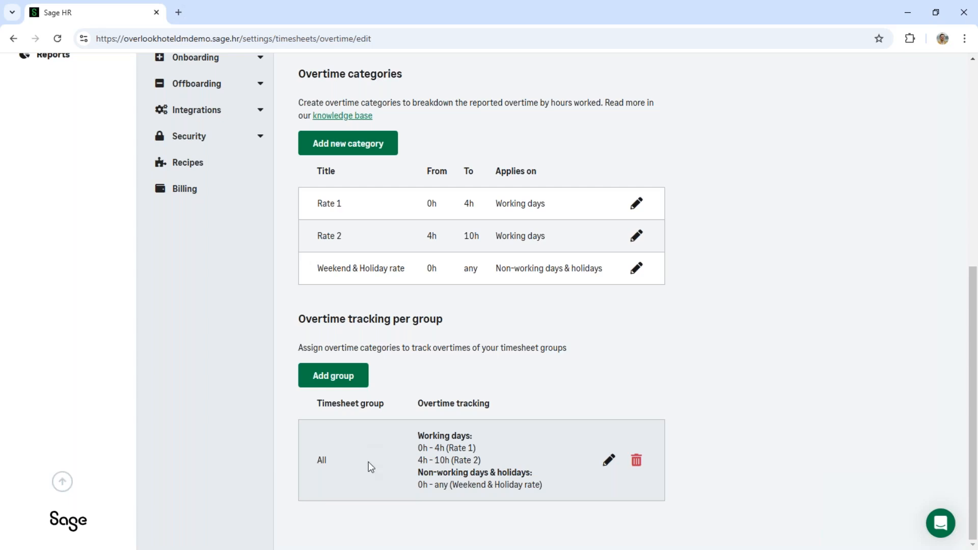
pyautogui.scroll(7, 368, 461)
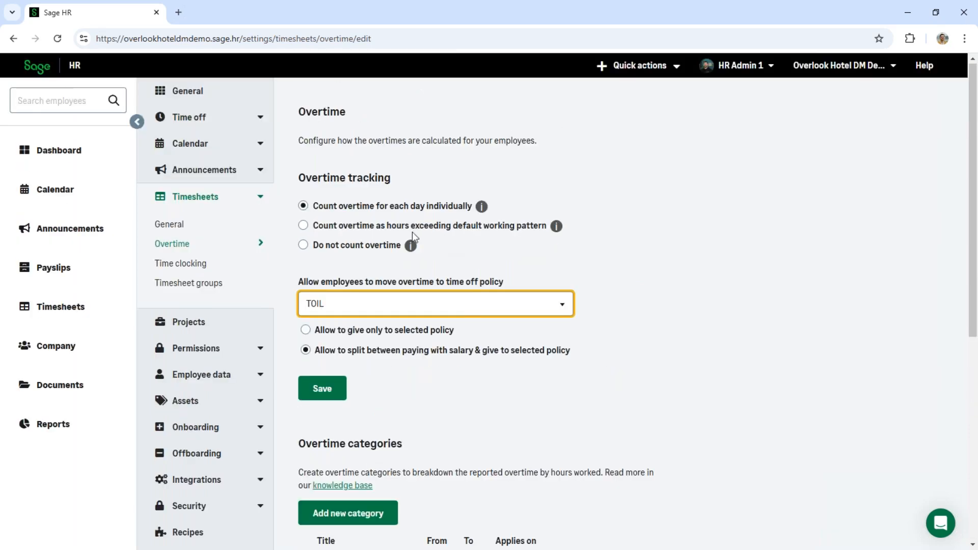
pyautogui.click(192, 266)
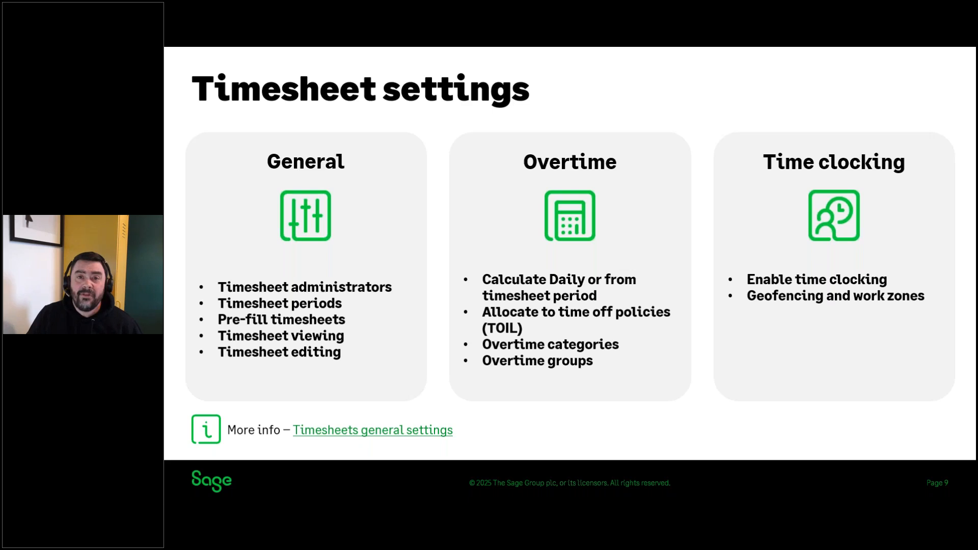
pyautogui.press('Right')
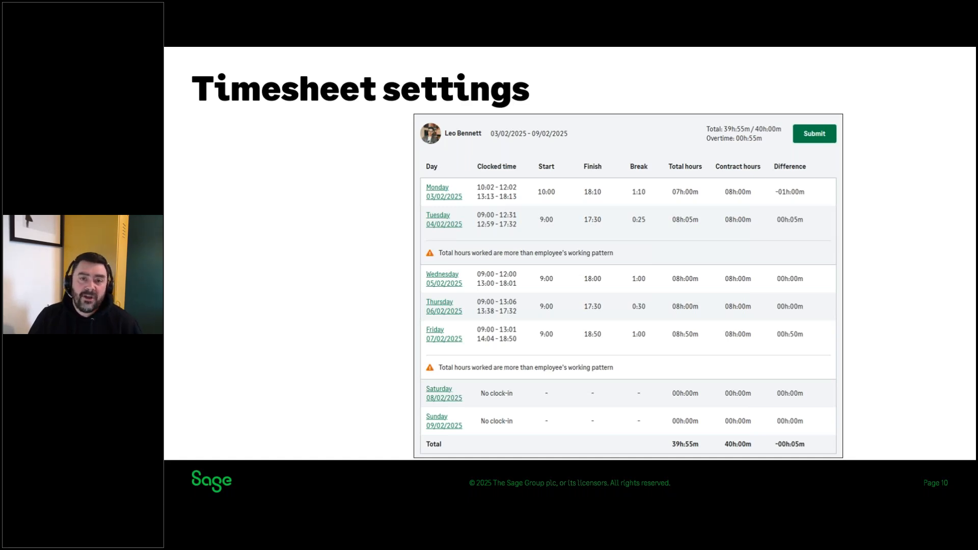
pyautogui.press('Right')
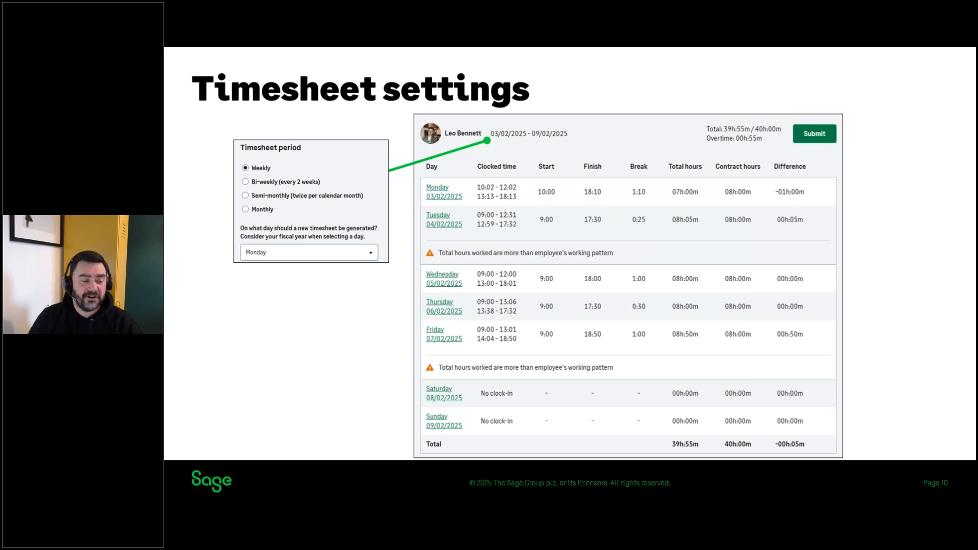
pyautogui.press('Right')
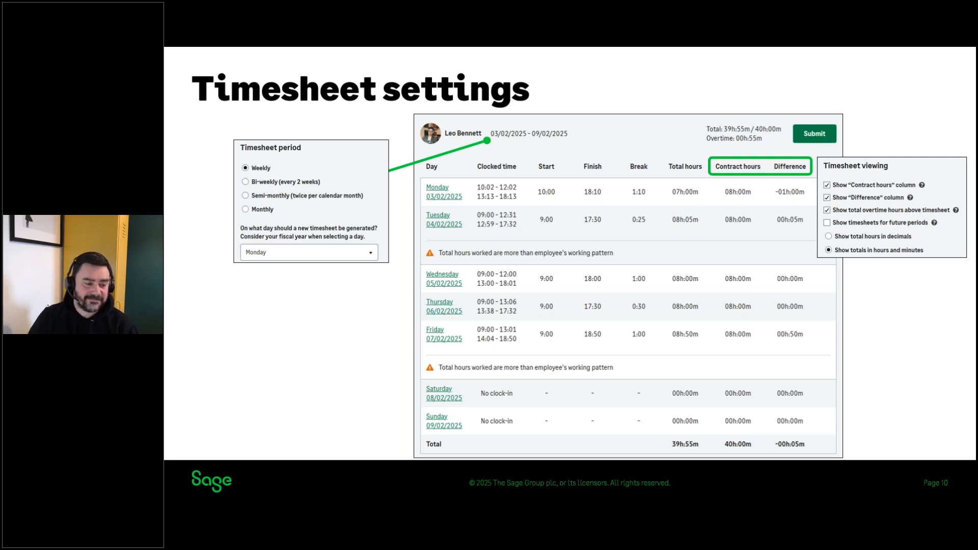
pyautogui.press('Right')
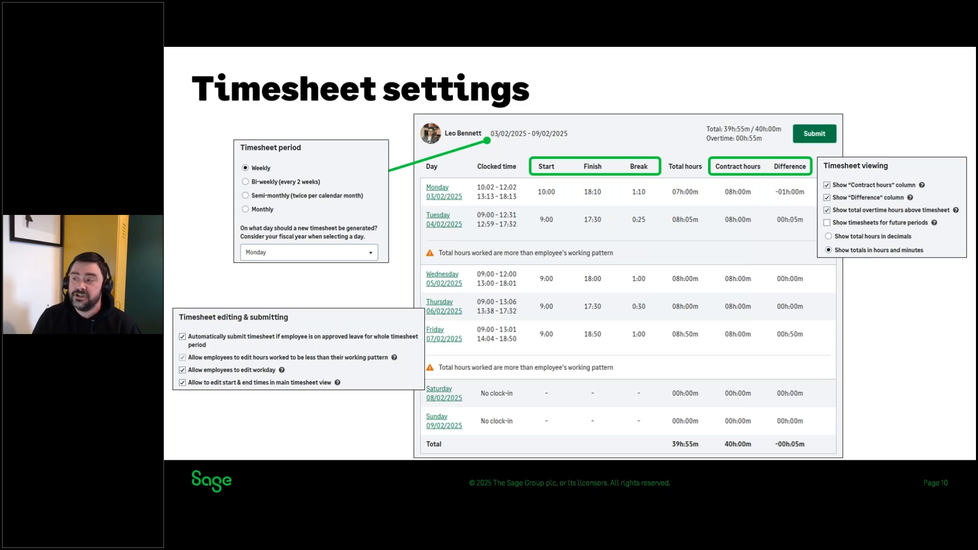
pyautogui.press('Right')
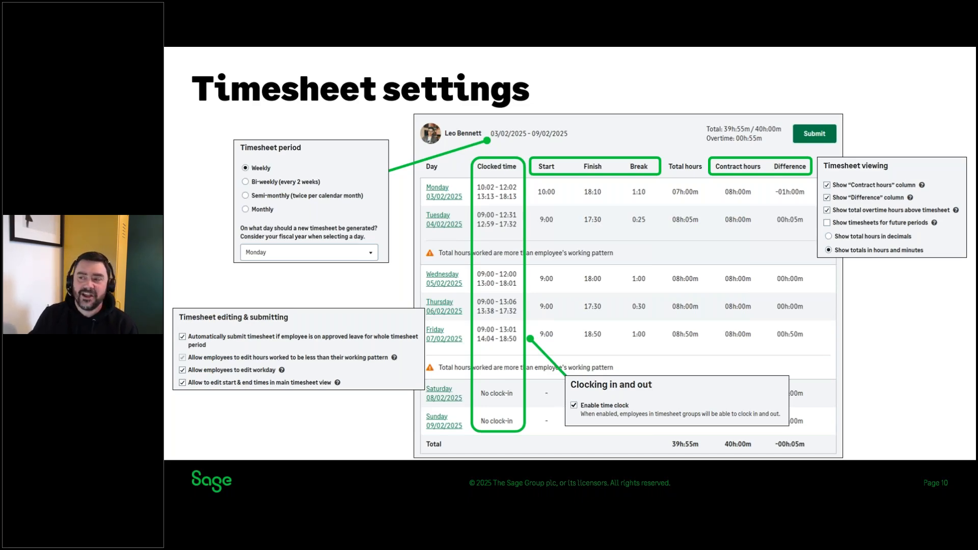
pyautogui.press('Right')
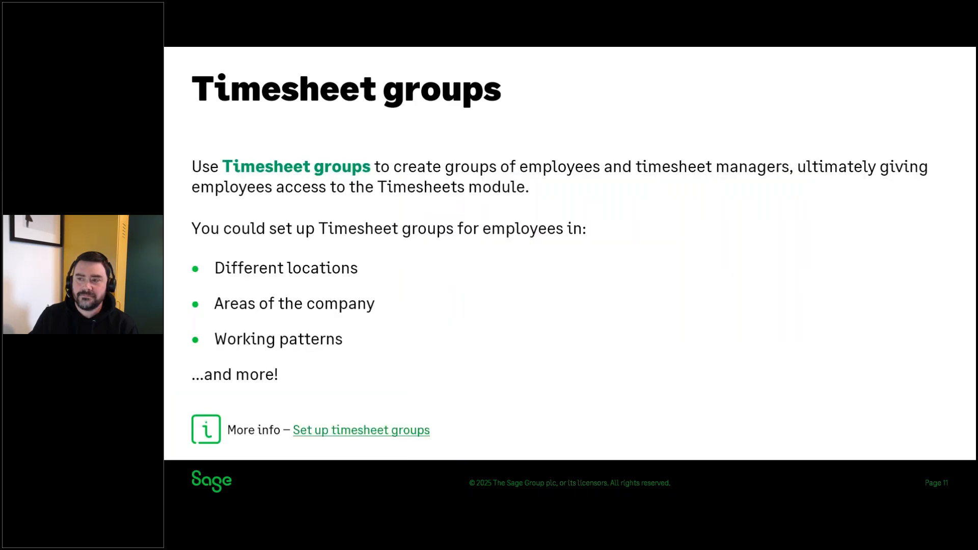
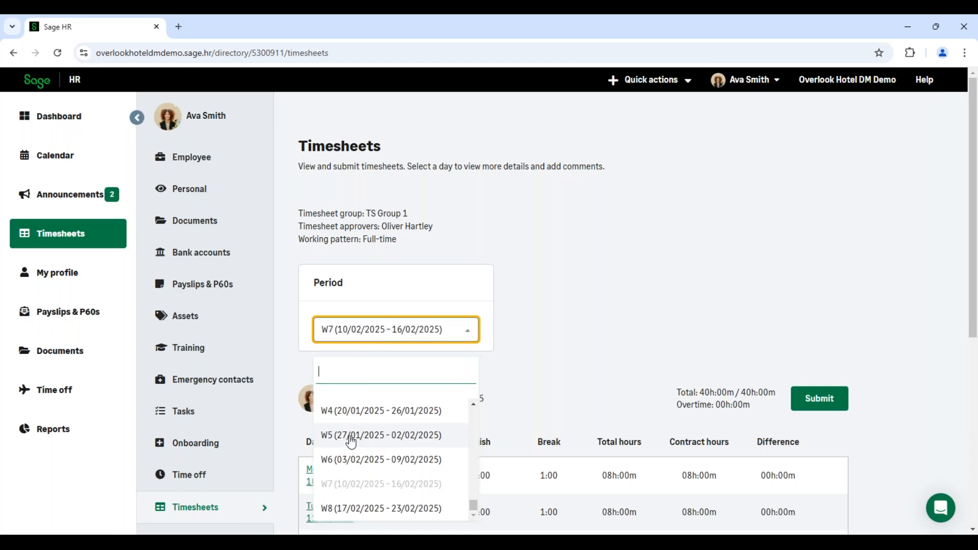
# - Switch the employee's timesheet to period W5 (27/01/2025 - 02/02/2025) and view its days
pyautogui.click(351, 442)
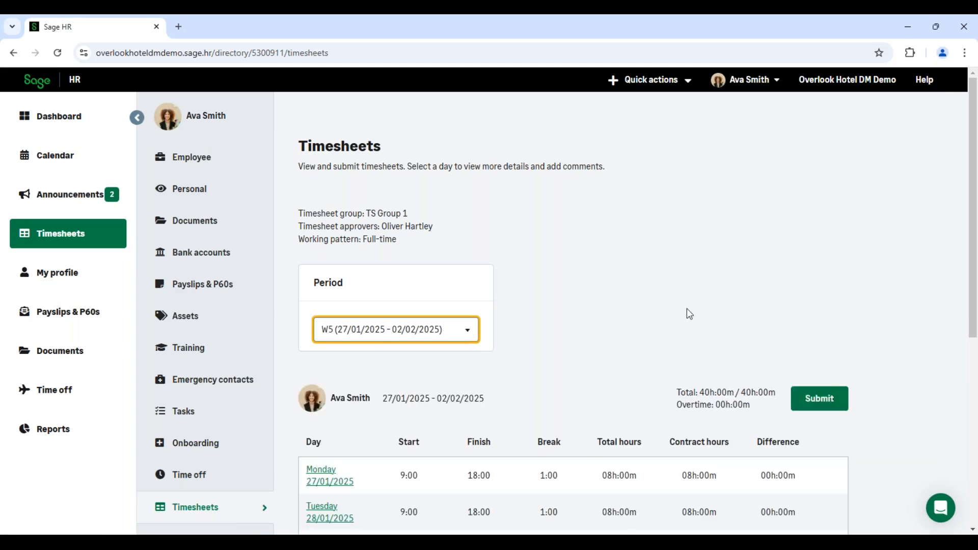
pyautogui.scroll(-2, 659, 286)
pyautogui.scroll(-1, 655, 284)
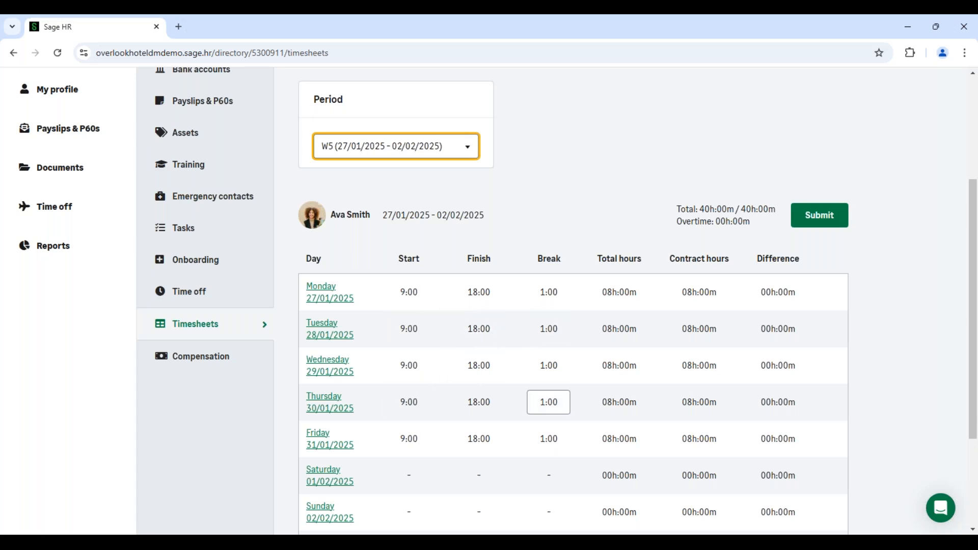
# - Set the finish time for Thursday 30/01/2025 to 21:00 and save the change to that day
pyautogui.click(485, 409)
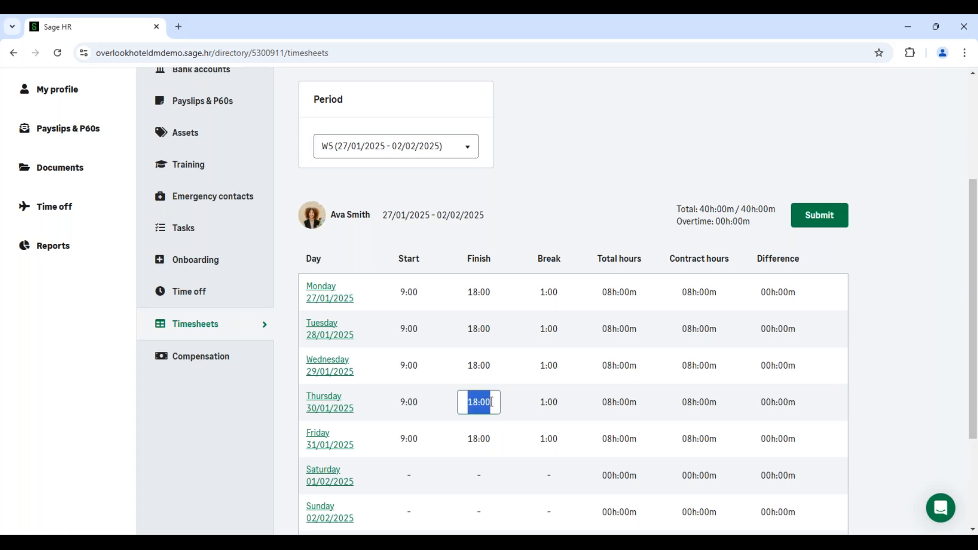
pyautogui.write('21')
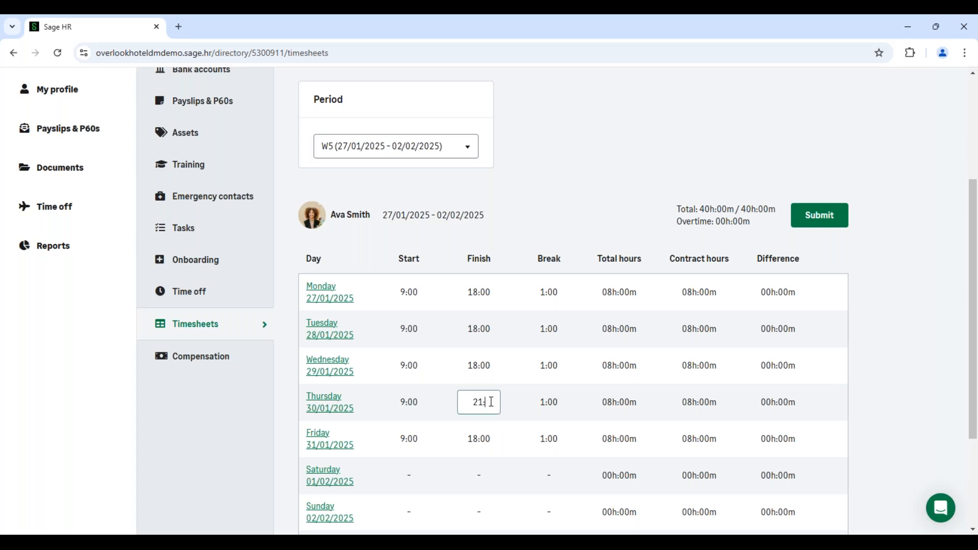
pyautogui.write(':00')
pyautogui.press('Tab')
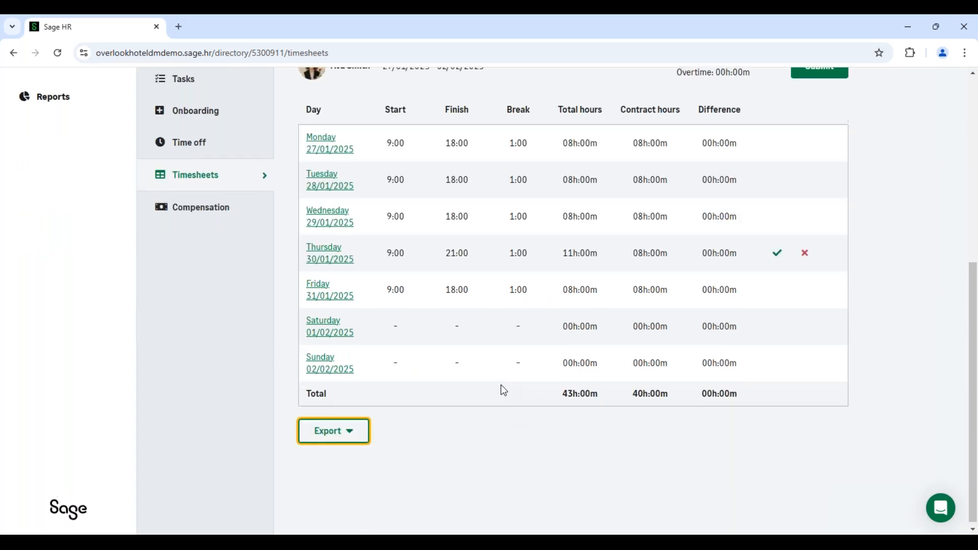
pyautogui.scroll(1, 500, 384)
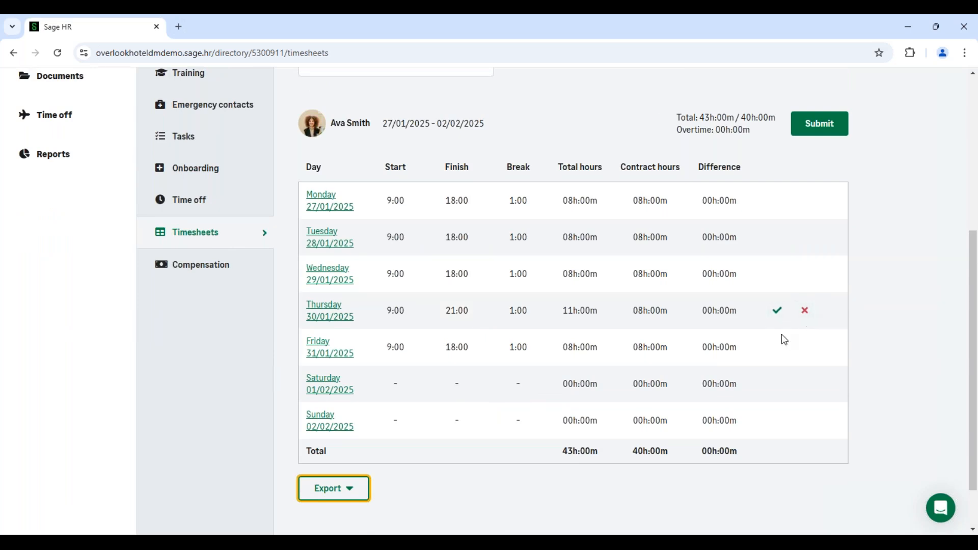
pyautogui.click(777, 312)
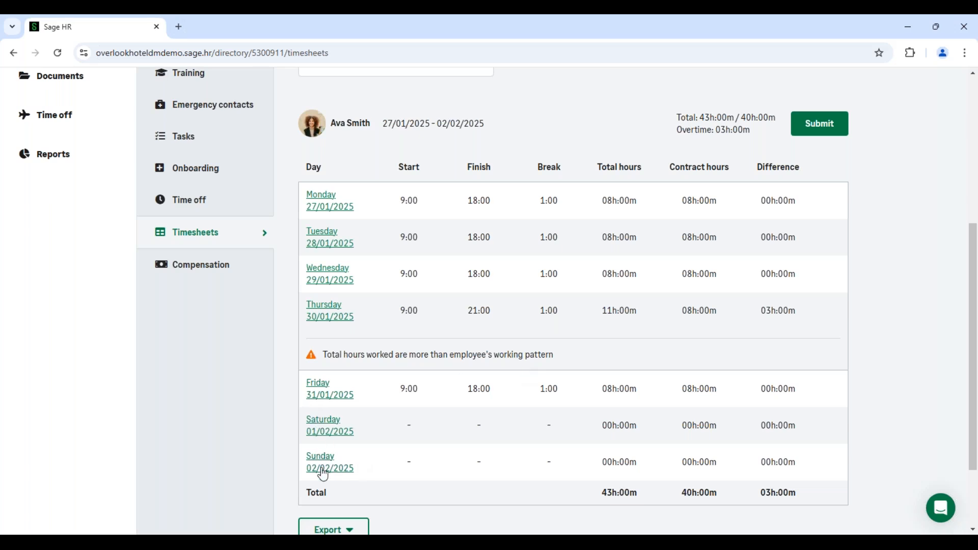
# - Add working hours for Saturday 01/02/2025 from 8:00 to 12:00, without a comment, and save the changes
pyautogui.click(334, 432)
pyautogui.click(342, 294)
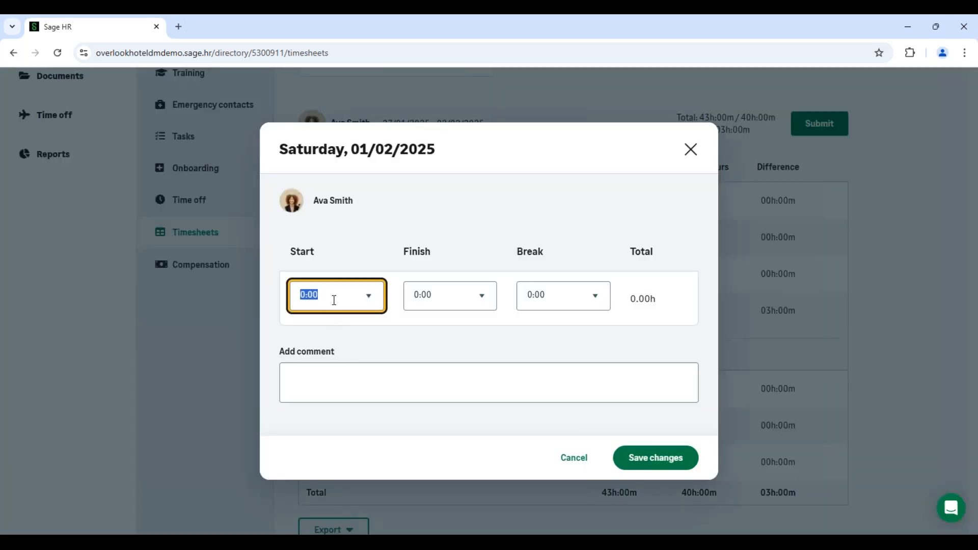
pyautogui.write('8:00')
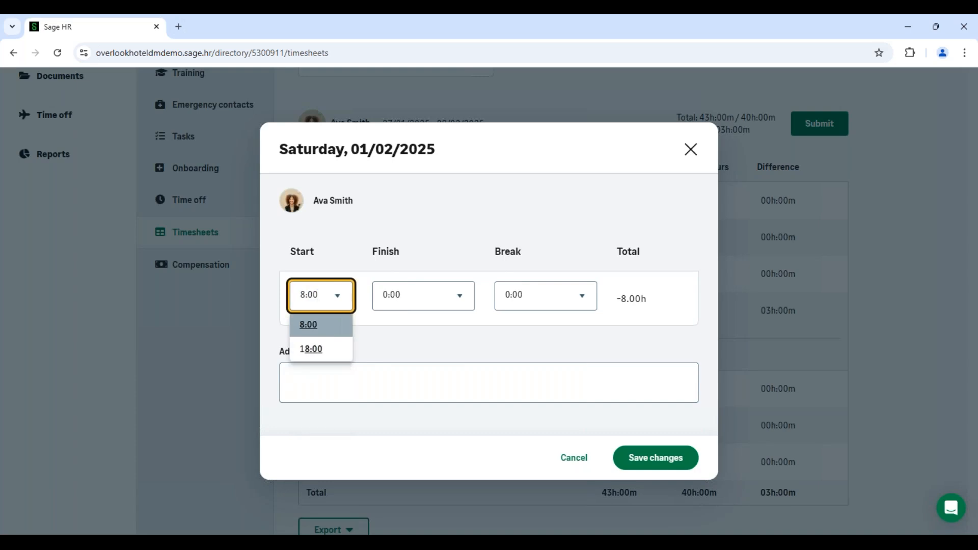
pyautogui.click(320, 330)
pyautogui.click(430, 297)
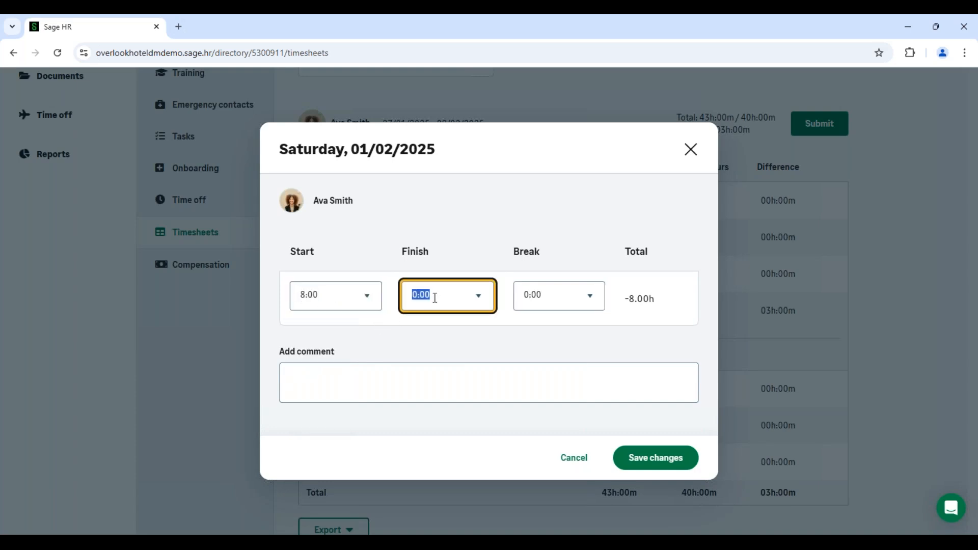
pyautogui.write('12:)0')
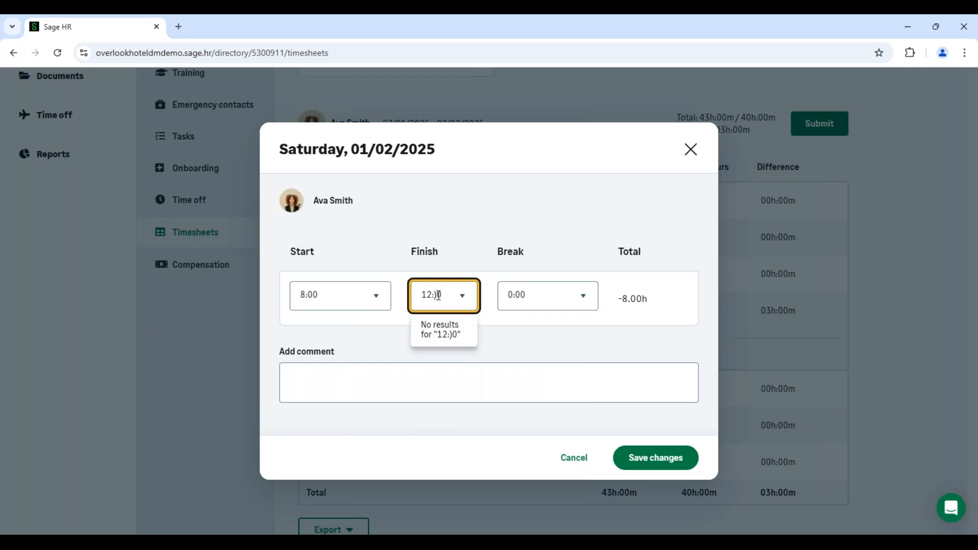
pyautogui.press('BackSpace')
pyautogui.press('BackSpace')
pyautogui.write('00')
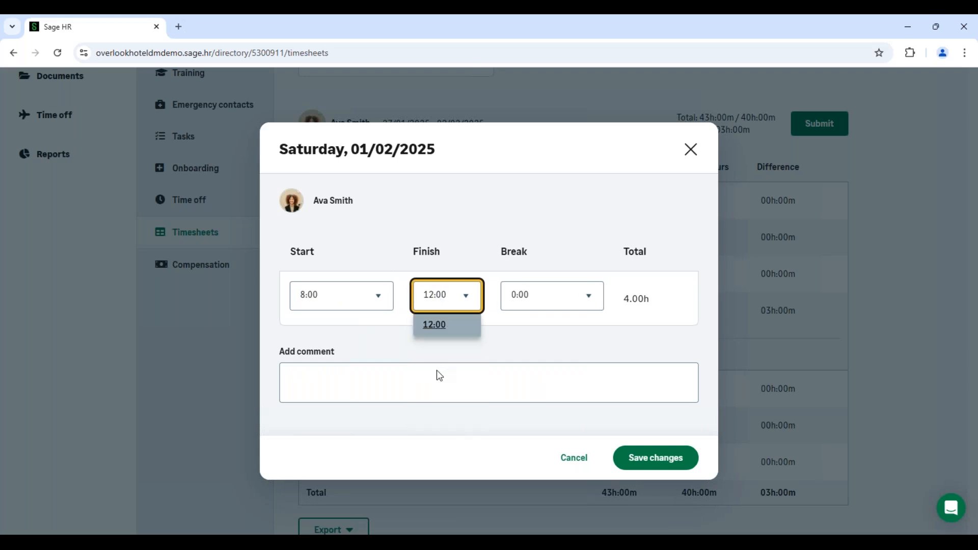
pyautogui.press('Tab')
pyautogui.click(397, 377)
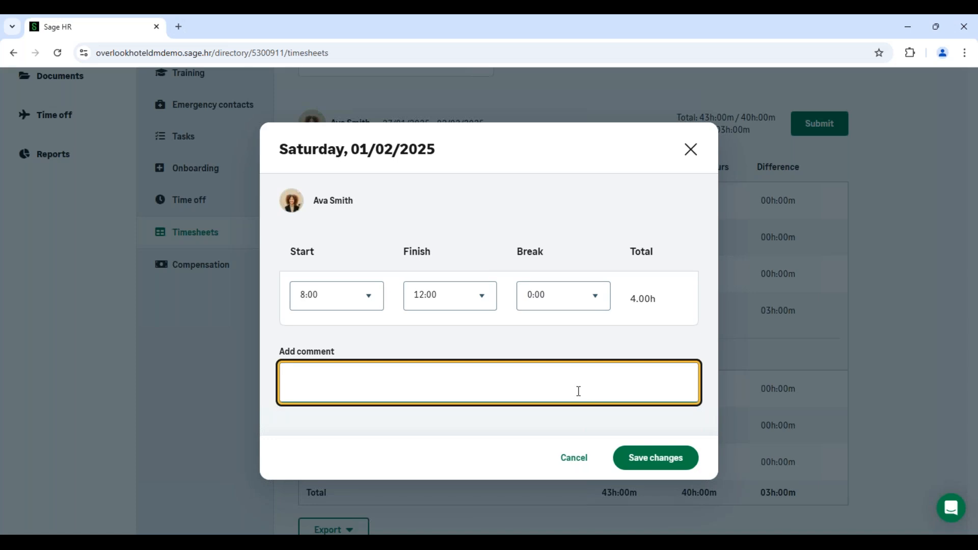
pyautogui.click(660, 463)
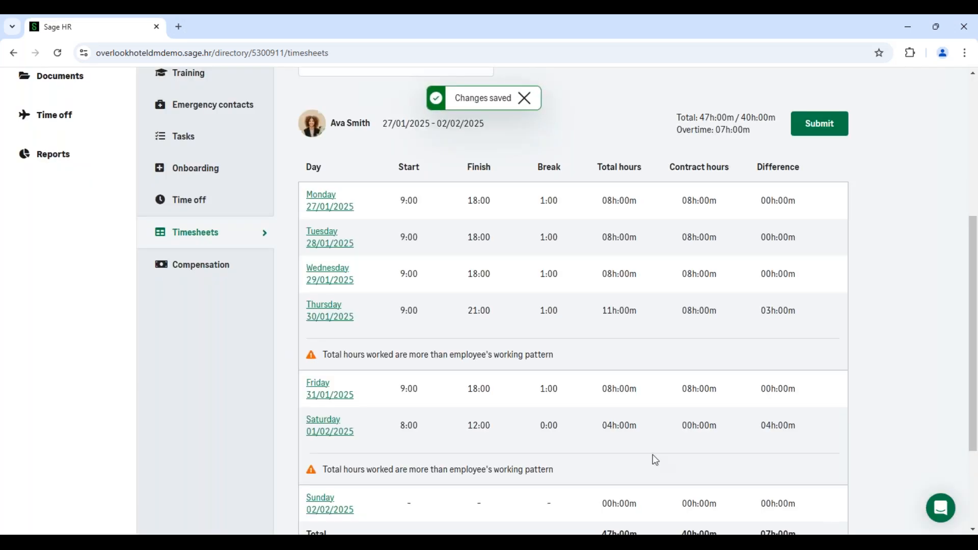
# - Check the week's hours, begin submitting the W5 timesheet, and allocate 3 hours of Rate 1 overtime to TOIL
pyautogui.scroll(-2, 655, 460)
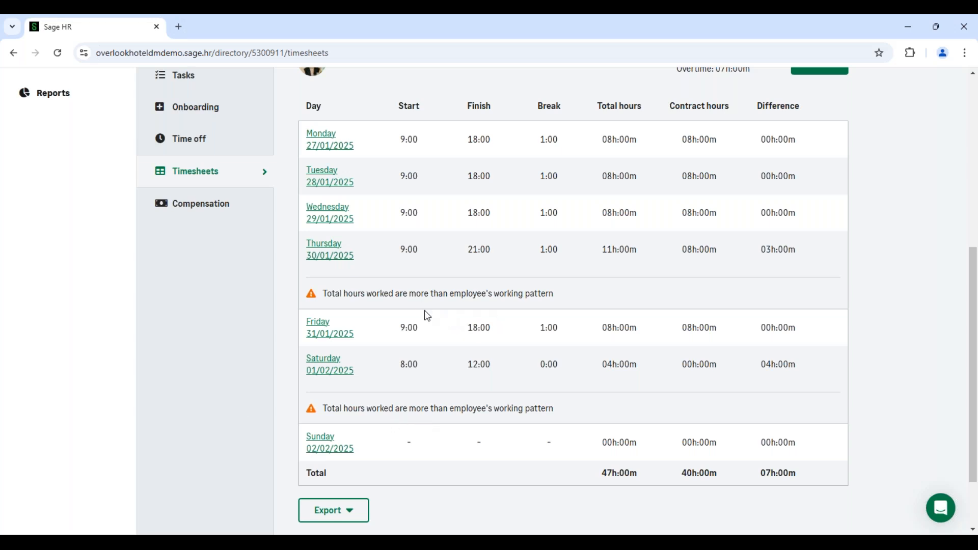
pyautogui.scroll(4, 427, 316)
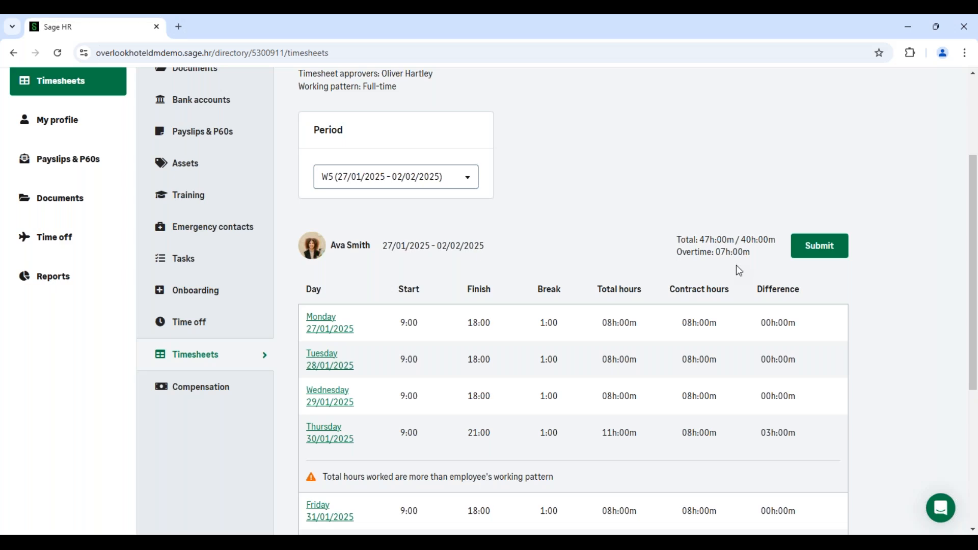
pyautogui.scroll(-2, 736, 270)
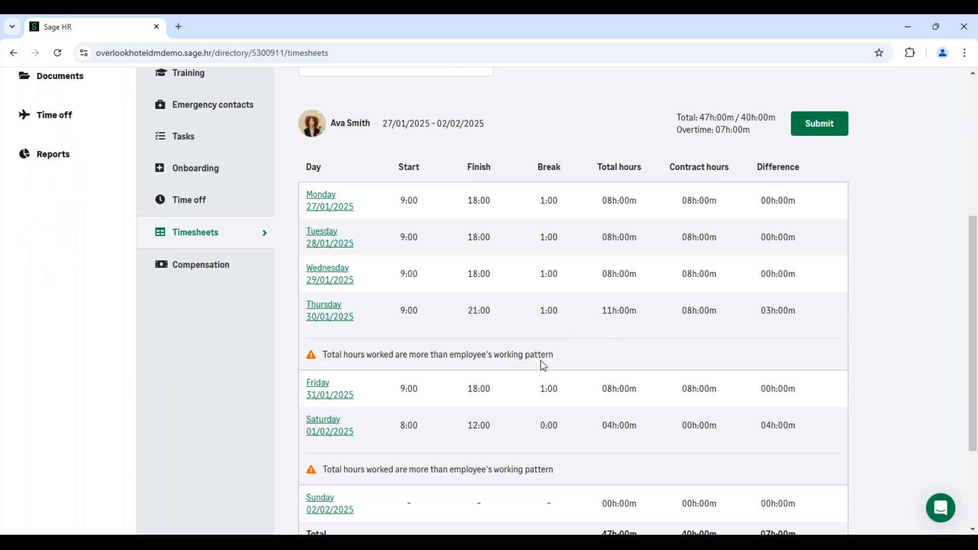
pyautogui.scroll(-2, 540, 359)
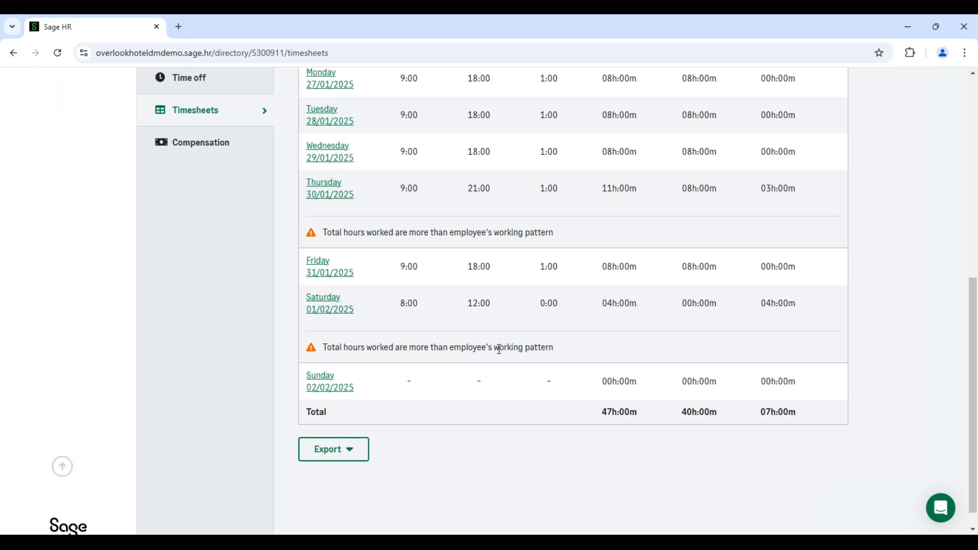
pyautogui.scroll(3, 499, 349)
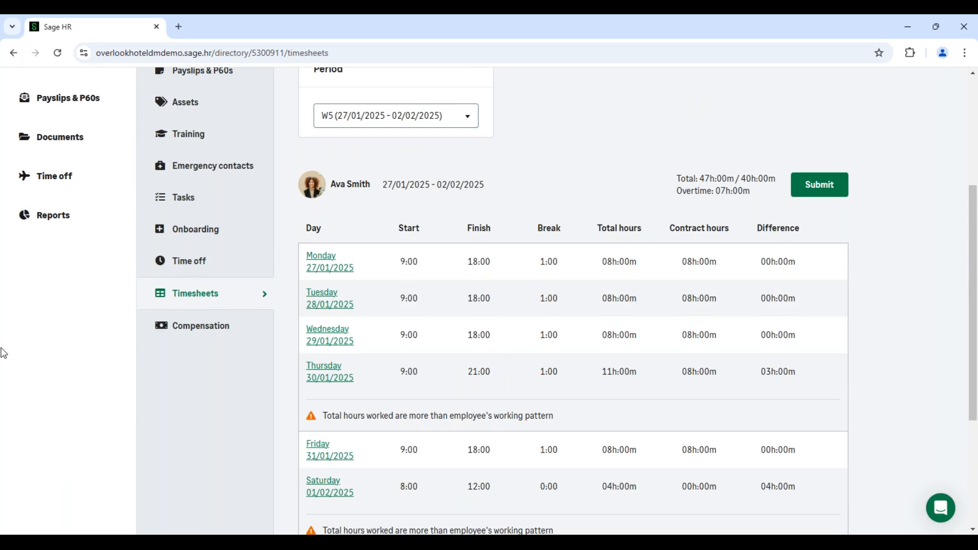
pyautogui.click(819, 191)
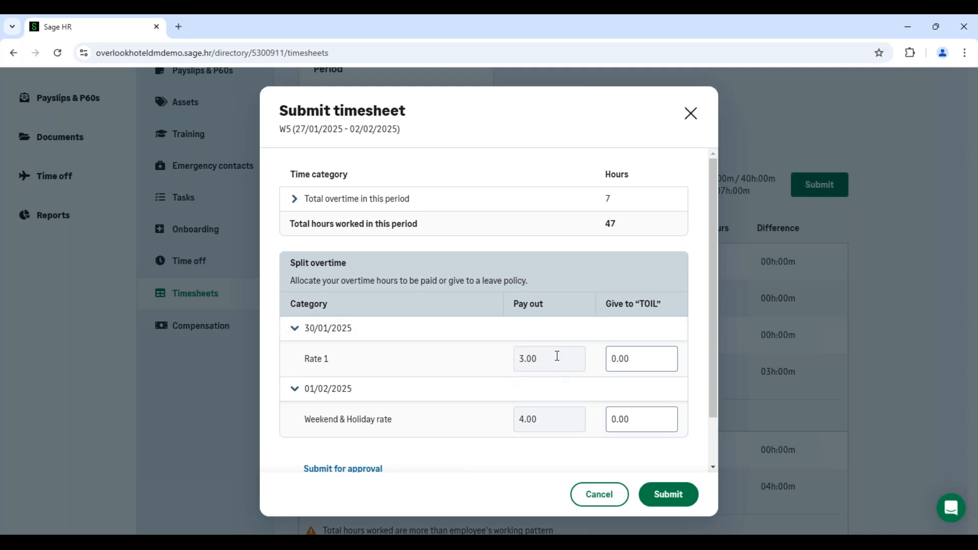
pyautogui.click(640, 362)
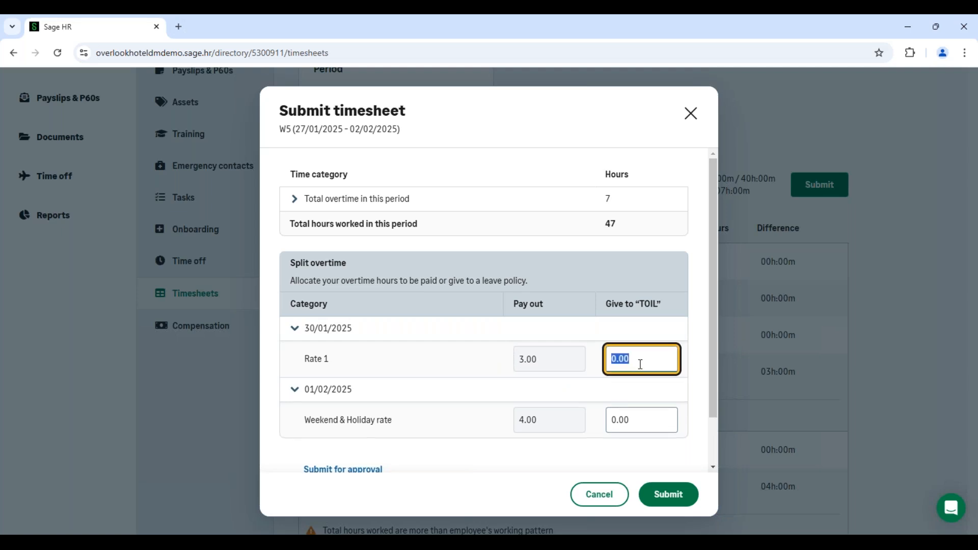
pyautogui.write('3')
pyautogui.press('Tab')
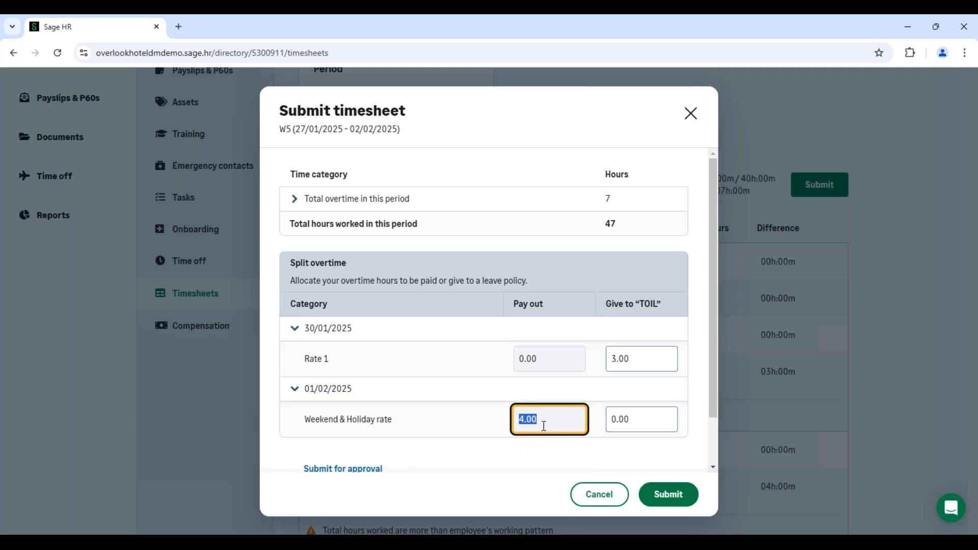
# - Leave the Weekend & Holiday rate overtime as pay out, with 0.00 given to TOIL, and submit the timesheet for approval
pyautogui.click(637, 420)
pyautogui.click(641, 427)
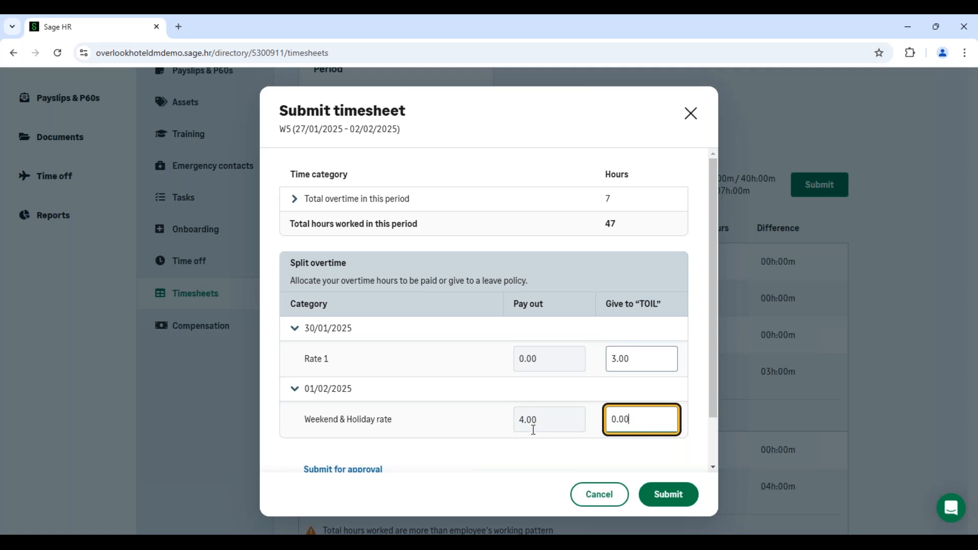
pyautogui.scroll(-1, 534, 430)
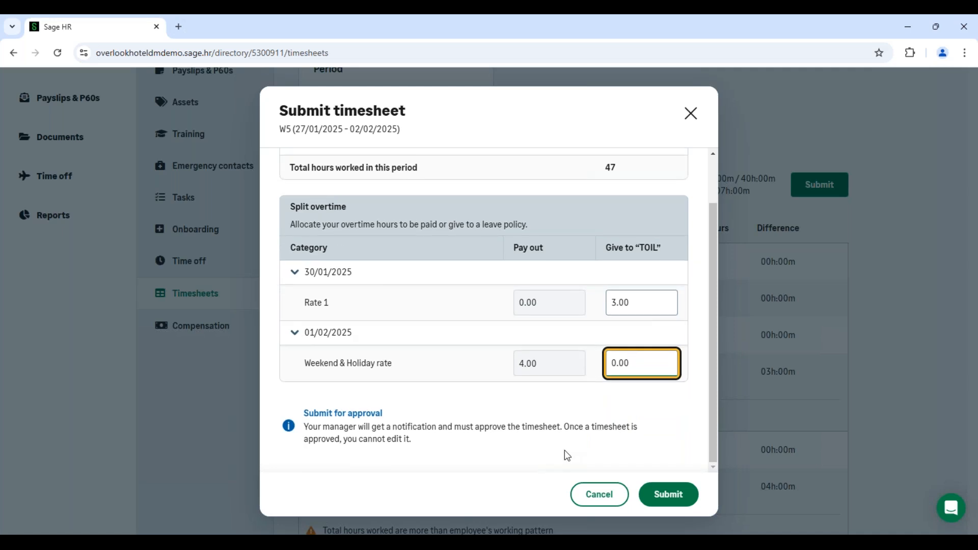
pyautogui.click(680, 504)
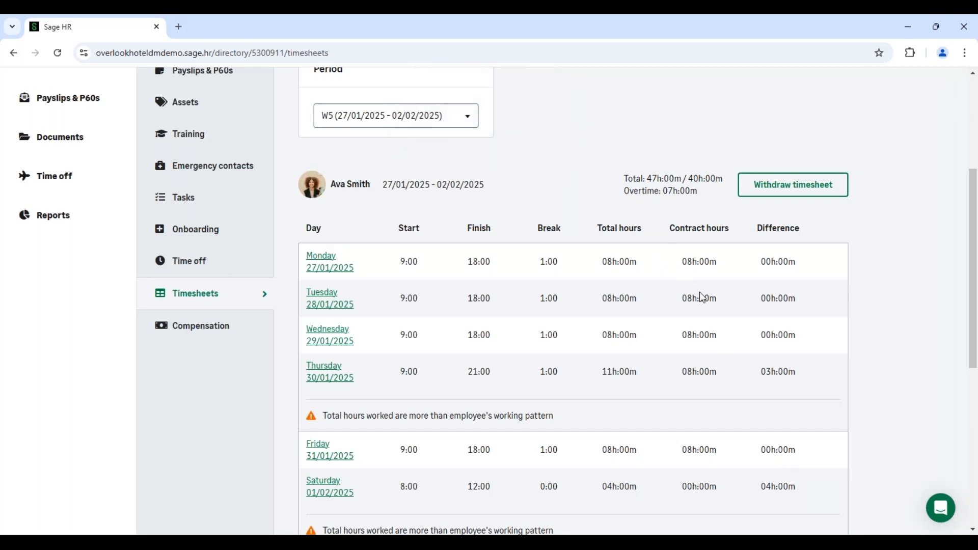
# - Review the submitted W5 timesheet and its option for withdrawing the submission
pyautogui.scroll(2, 699, 297)
pyautogui.scroll(-2, 699, 289)
pyautogui.scroll(-2, 699, 289)
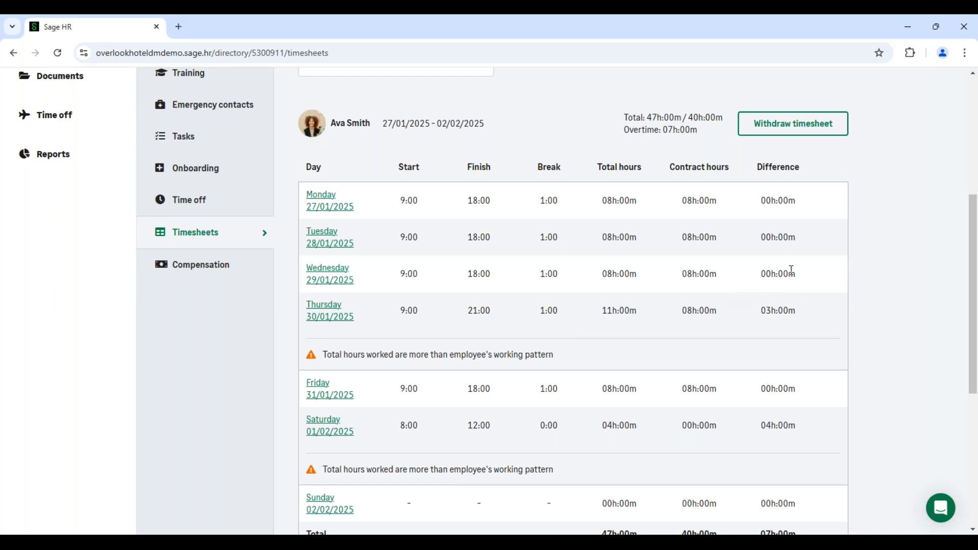
pyautogui.click(794, 130)
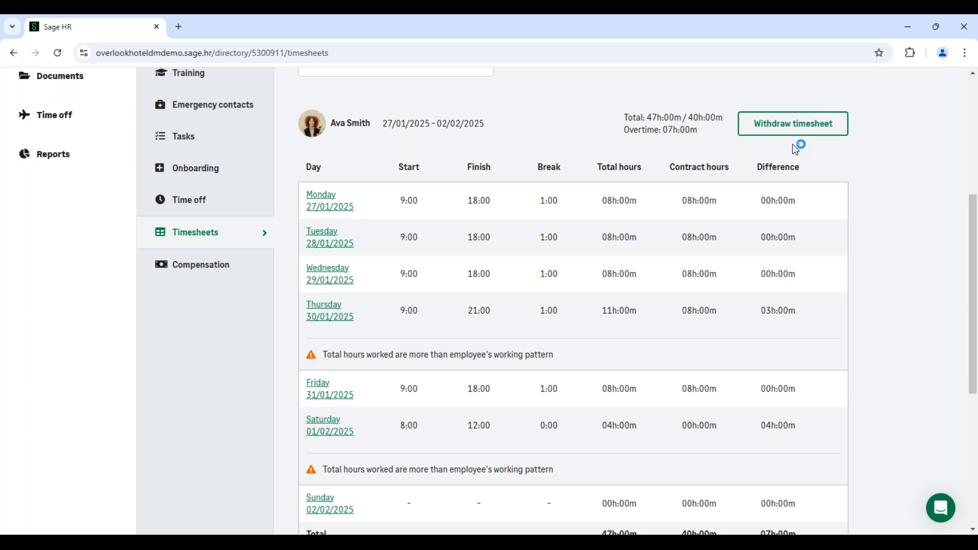
pyautogui.scroll(5, 794, 145)
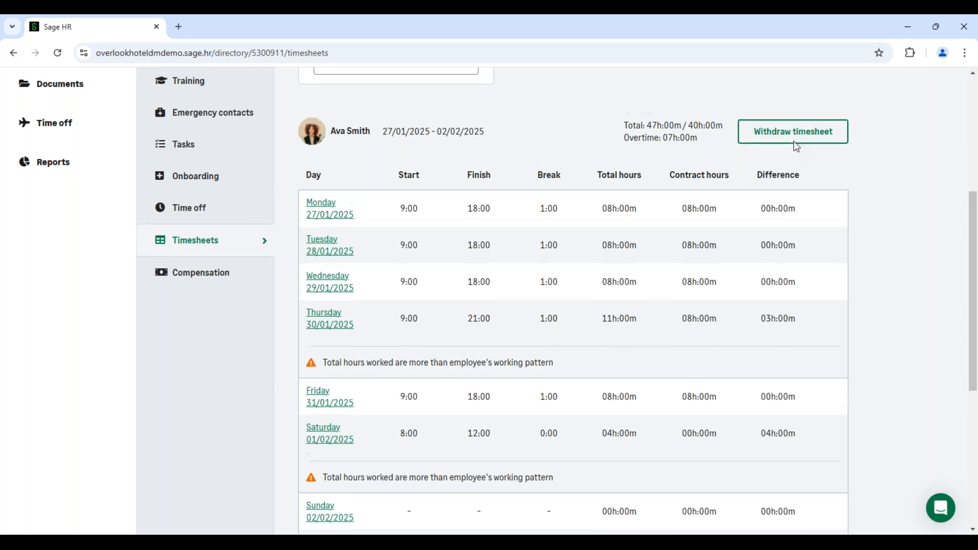
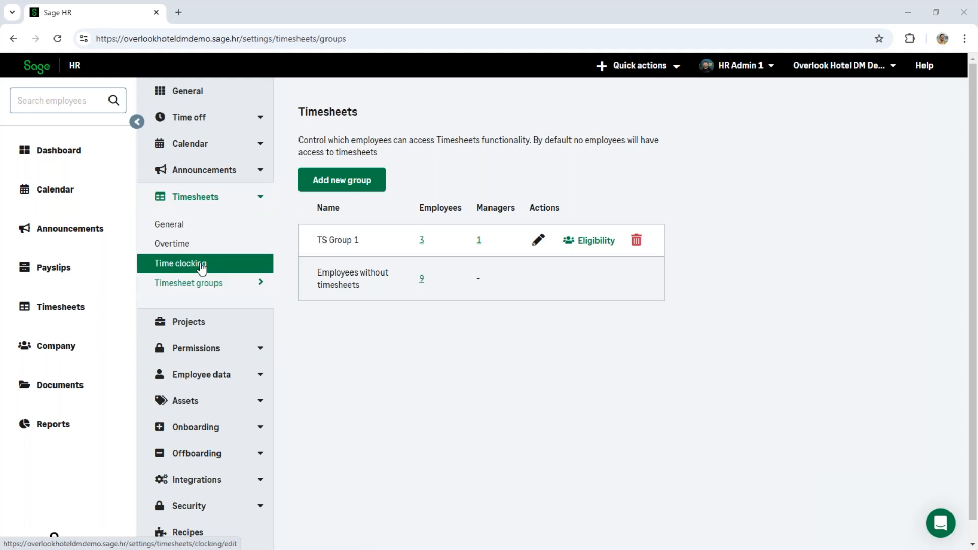
# - Enable the time clock in the timesheets' time clocking settings and save the change
pyautogui.click(202, 266)
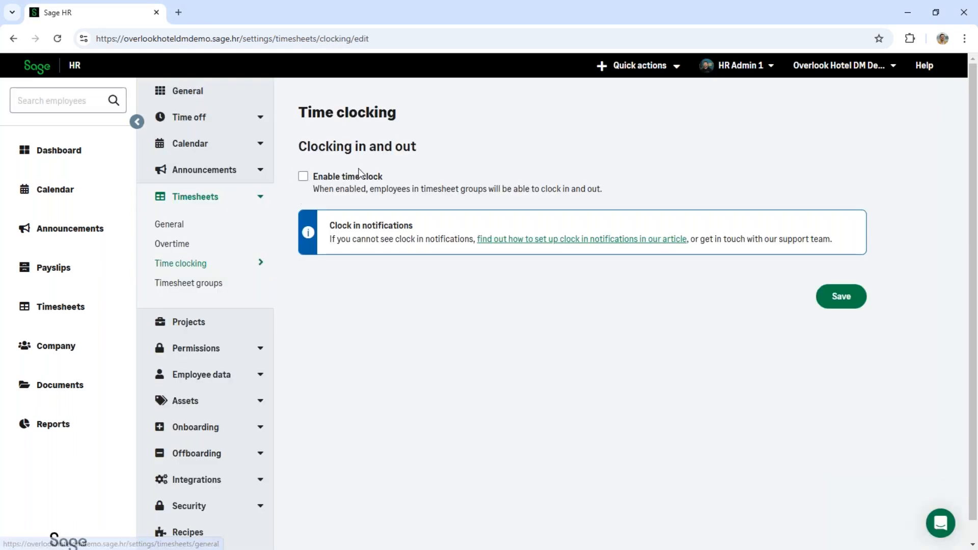
pyautogui.click(303, 176)
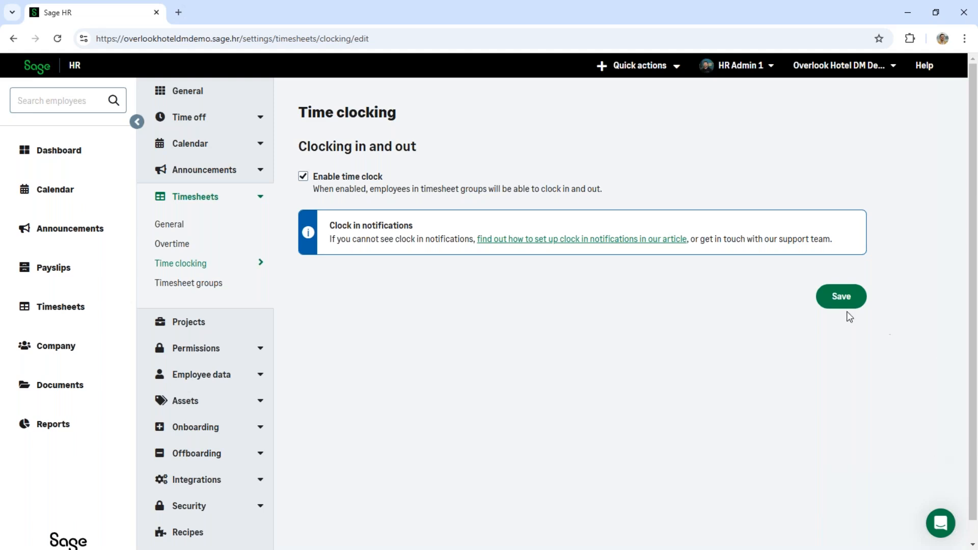
pyautogui.click(841, 296)
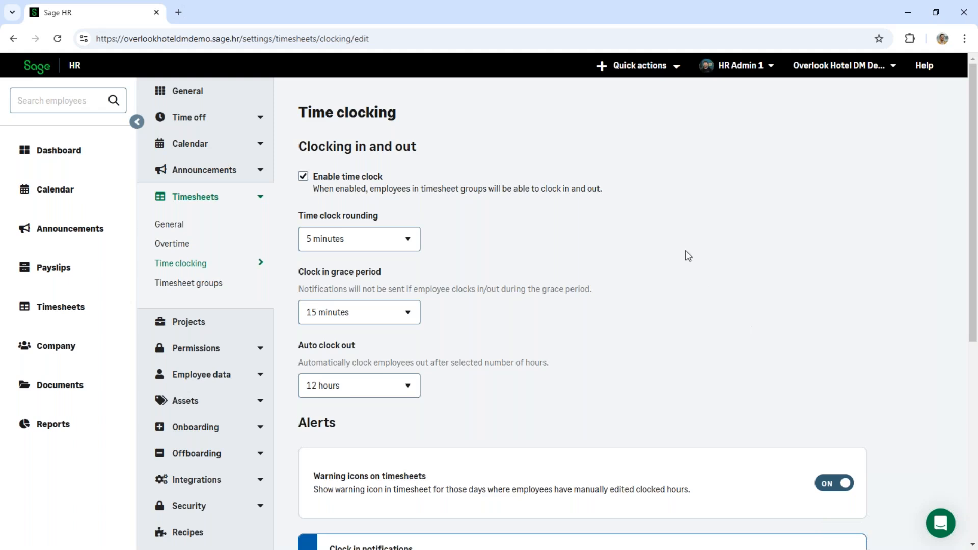
# - Review the time clock rounding choices, clock in grace period, auto clock out, alerts and geofencing settings
pyautogui.scroll(-1, 669, 266)
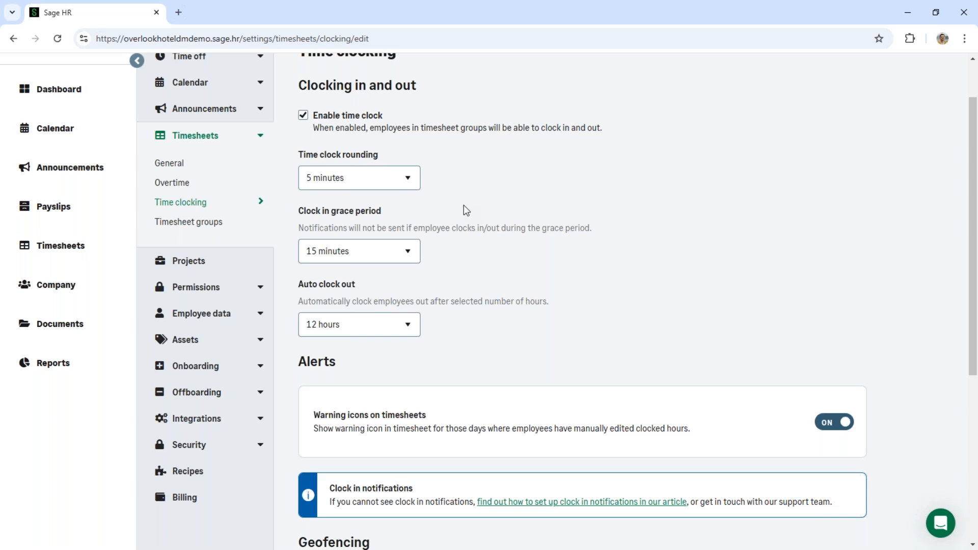
pyautogui.click(417, 181)
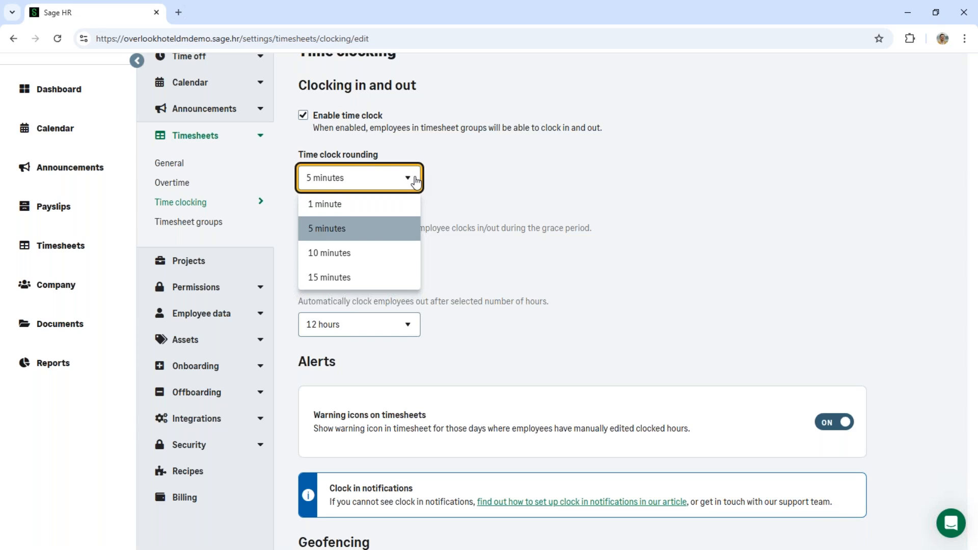
pyautogui.click(467, 191)
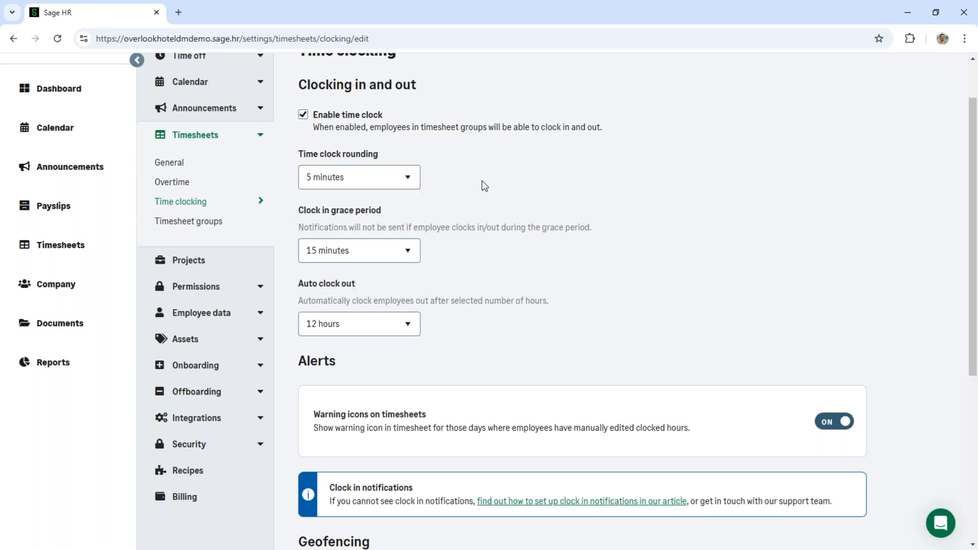
pyautogui.scroll(-2, 483, 184)
pyautogui.scroll(1, 519, 217)
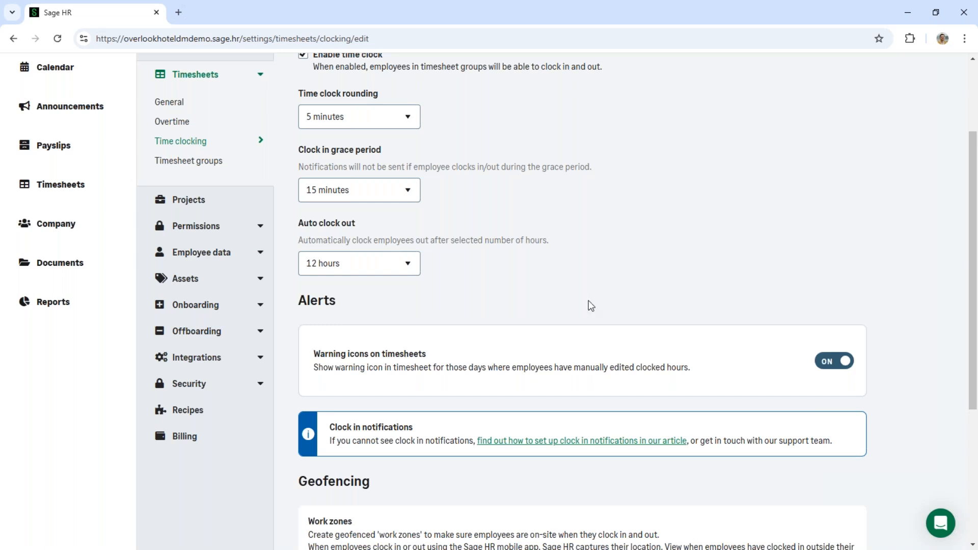
pyautogui.scroll(-1, 561, 305)
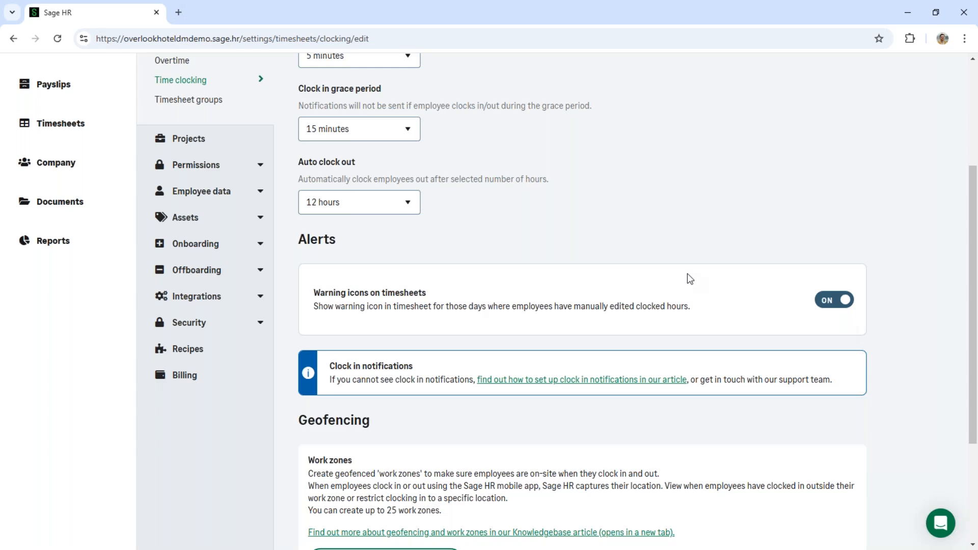
pyautogui.scroll(1, 689, 278)
pyautogui.scroll(-5, 688, 277)
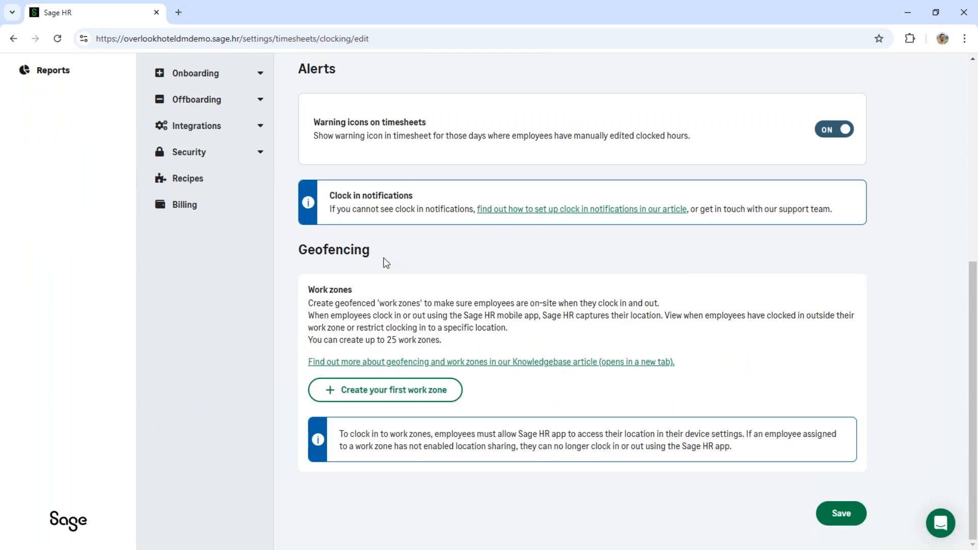
# - Start the first geofenced work zone, name it Sage Newcastle, and search for its location by the site's postcode
pyautogui.click(376, 398)
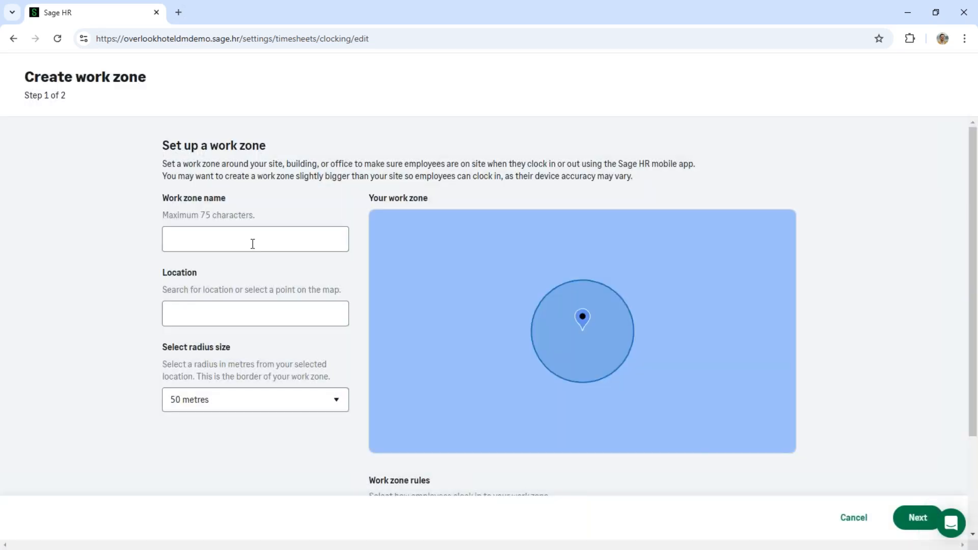
pyautogui.click(246, 240)
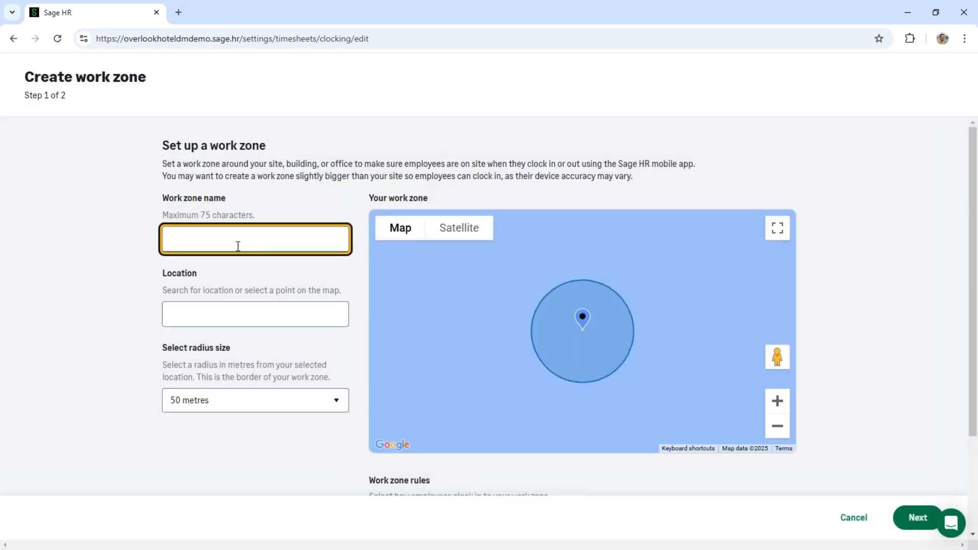
pyautogui.write('Sage Newcastle')
pyautogui.click(208, 315)
pyautogui.write('NE28 9EJ')
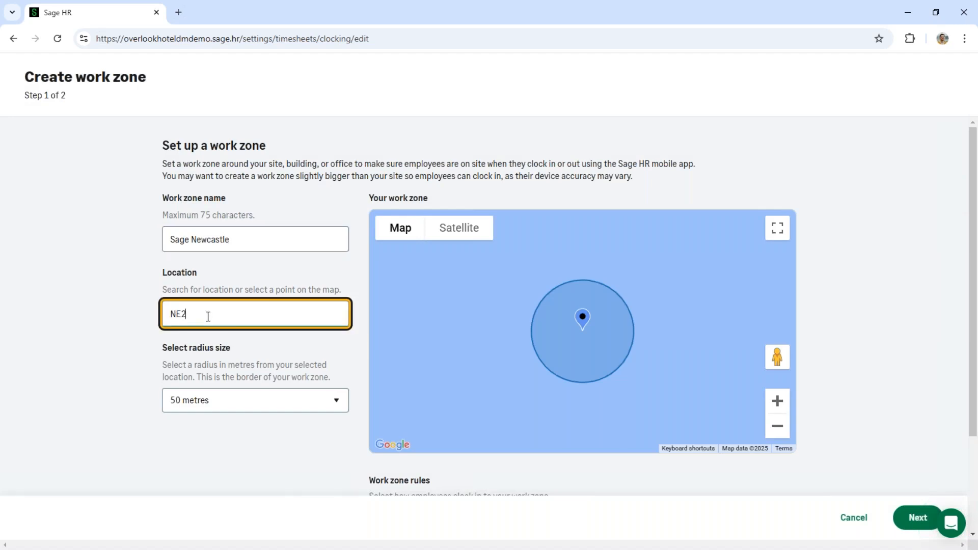
pyautogui.press('Tab')
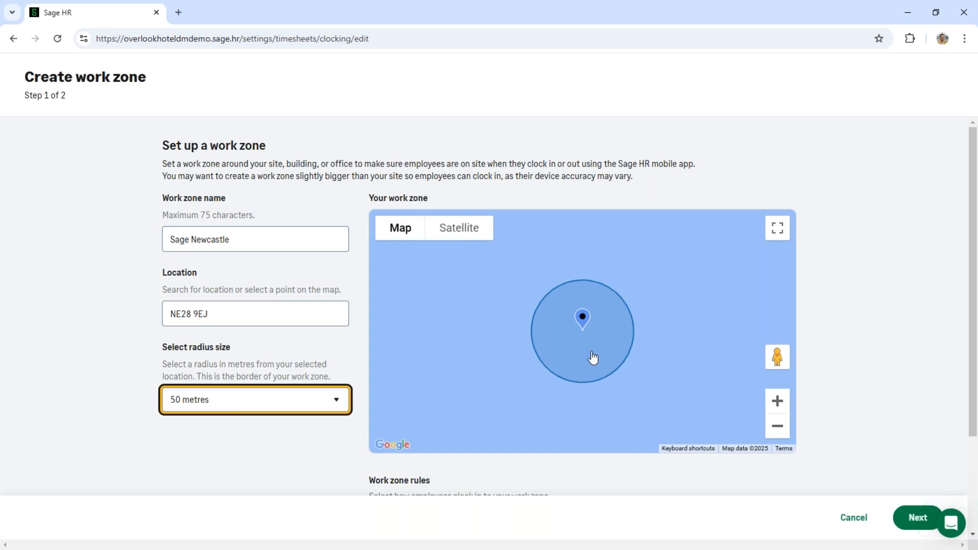
# - Move the work zone's location to the Sage marker just north-east of the roundabout on the map
pyautogui.click(777, 426)
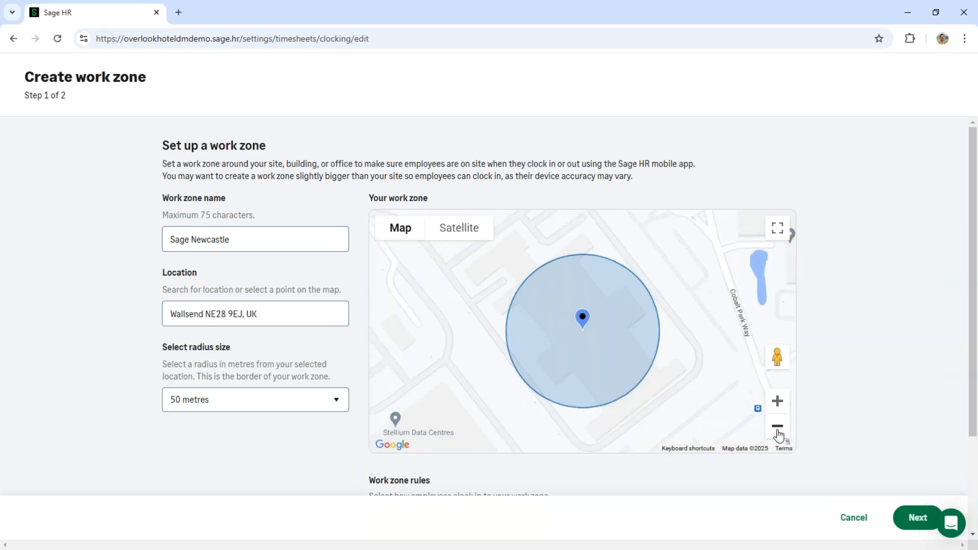
pyautogui.moveTo(673, 318); pyautogui.dragTo(599, 367)
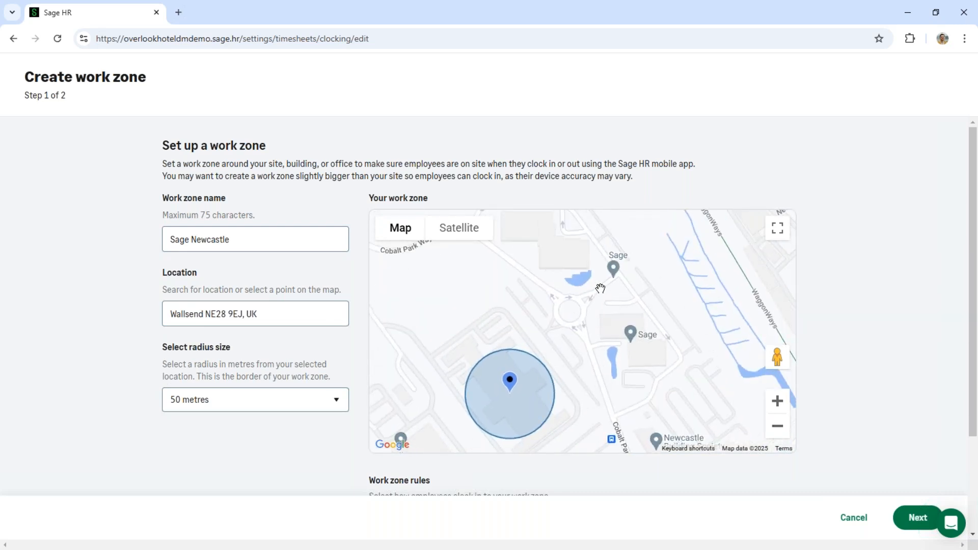
pyautogui.click(613, 268)
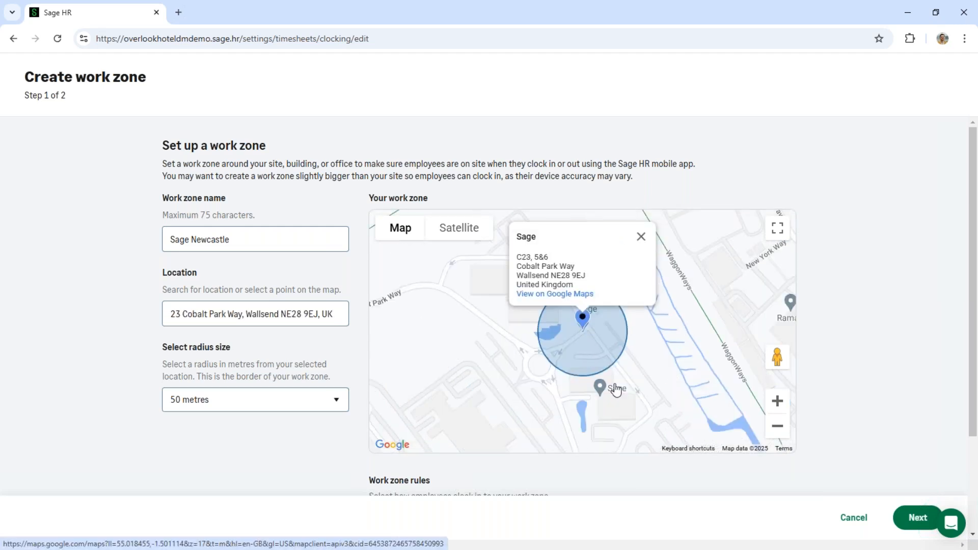
# - Set the work zone's radius to 200 metres, check its extent on the map, and dismiss the Sage place details
pyautogui.click(343, 399)
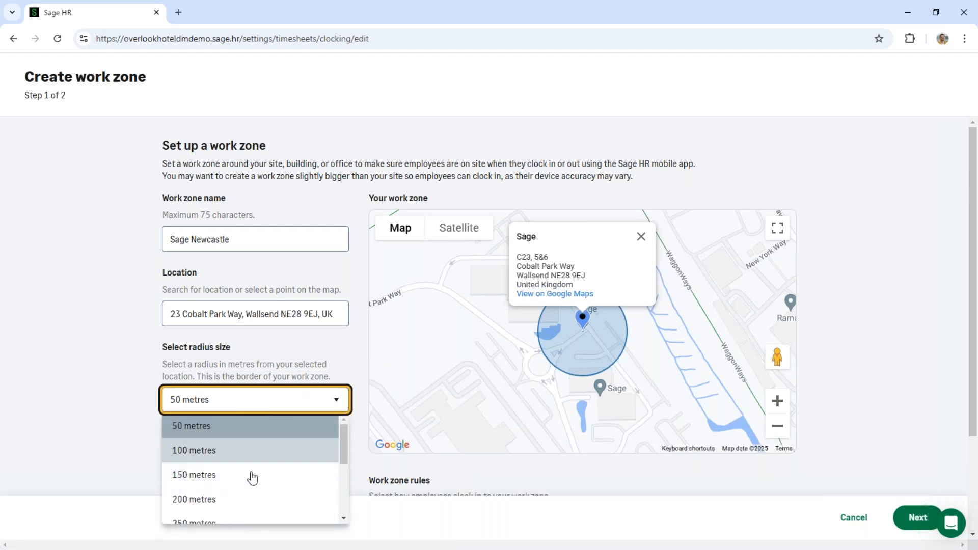
pyautogui.click(241, 500)
pyautogui.click(777, 425)
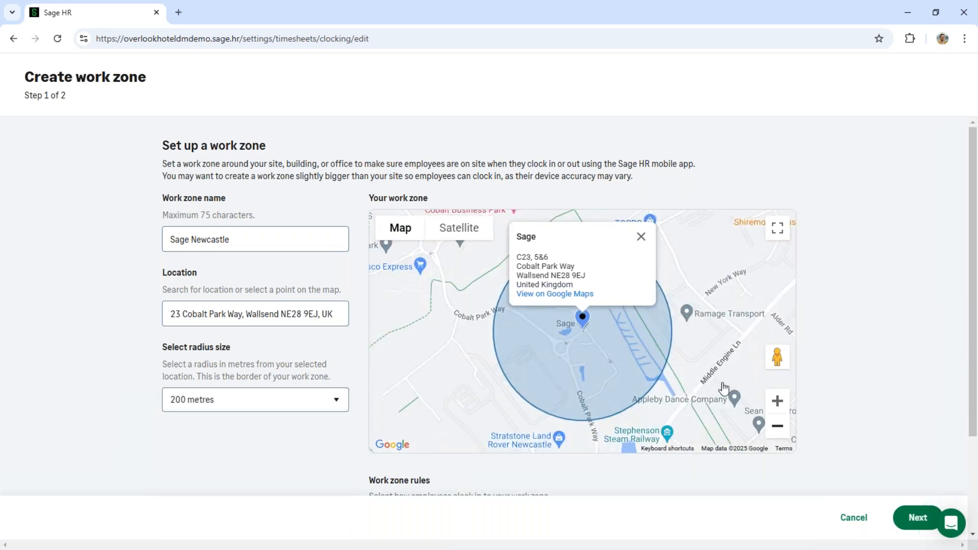
pyautogui.click(641, 237)
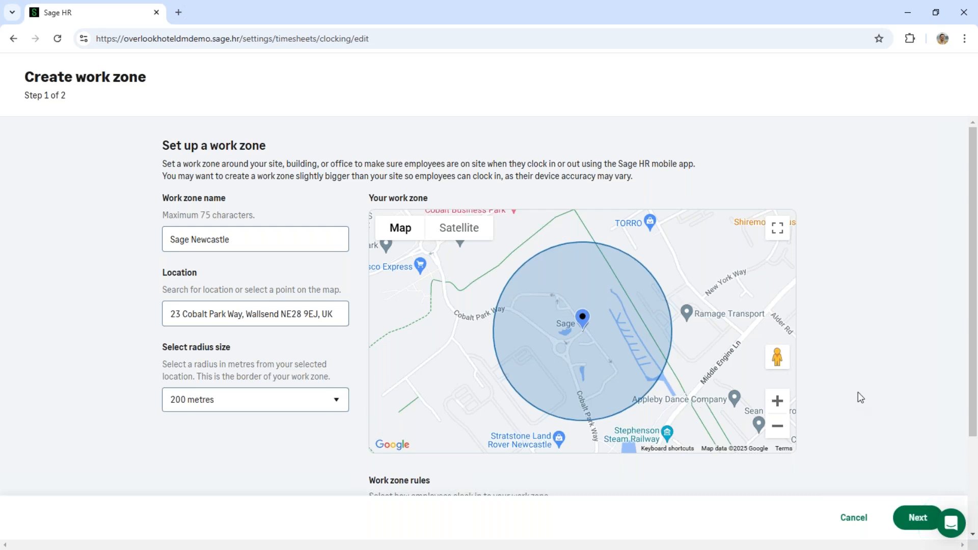
# - Keep the work zone rule Show when employees clock in outside work zone, and continue to the employee assignment
pyautogui.scroll(-1, 858, 393)
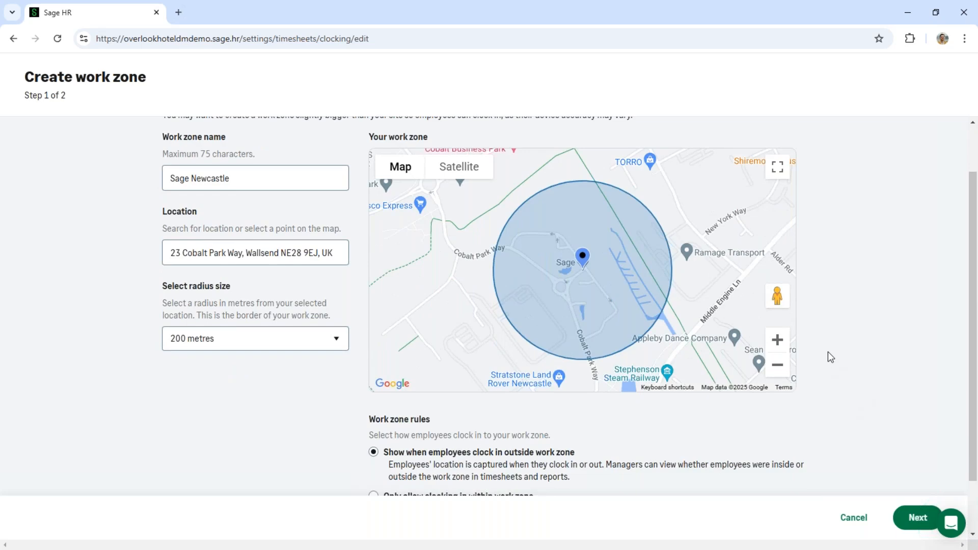
pyautogui.scroll(-1, 818, 352)
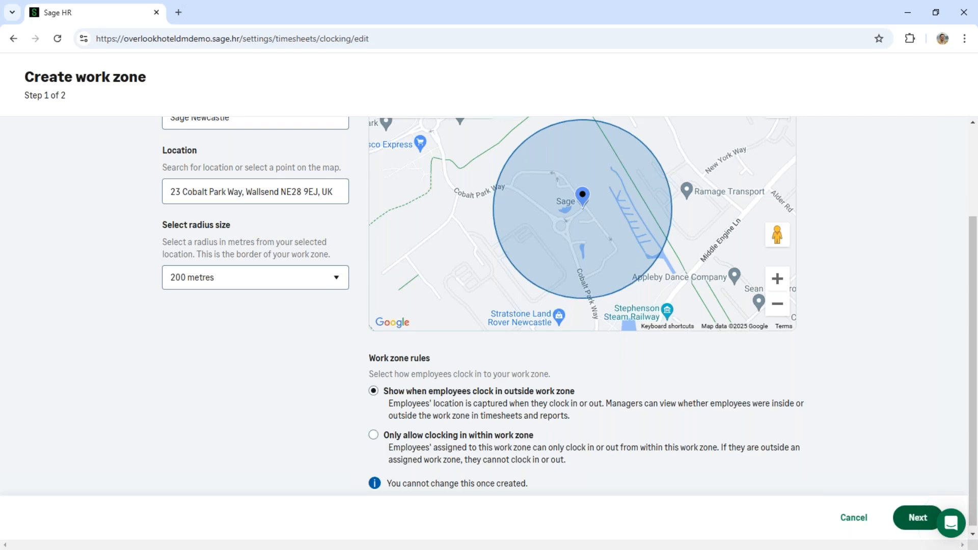
pyautogui.click(912, 518)
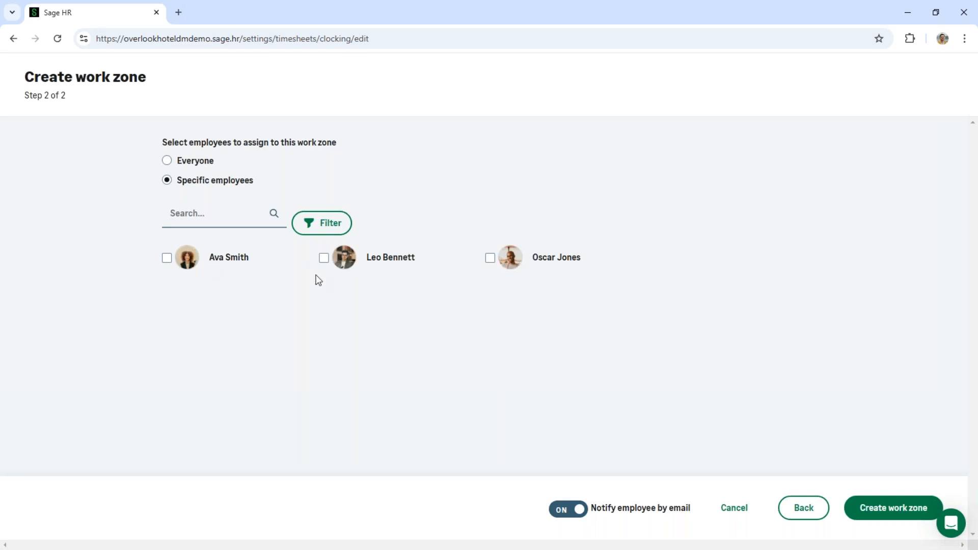
# - Assign the second listed employee to the work zone, leave e-mail notification on, and create the zone
pyautogui.click(323, 258)
pyautogui.click(914, 512)
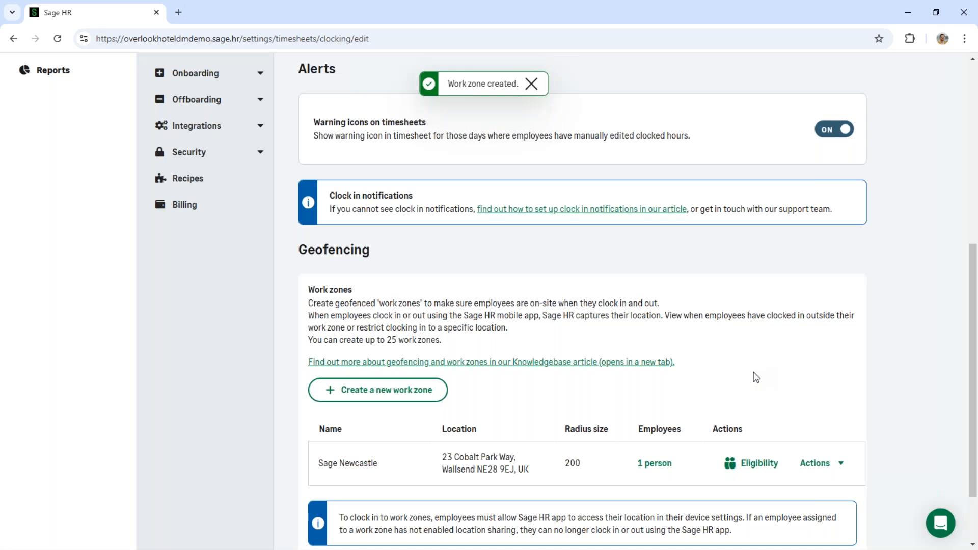
pyautogui.scroll(-1, 582, 420)
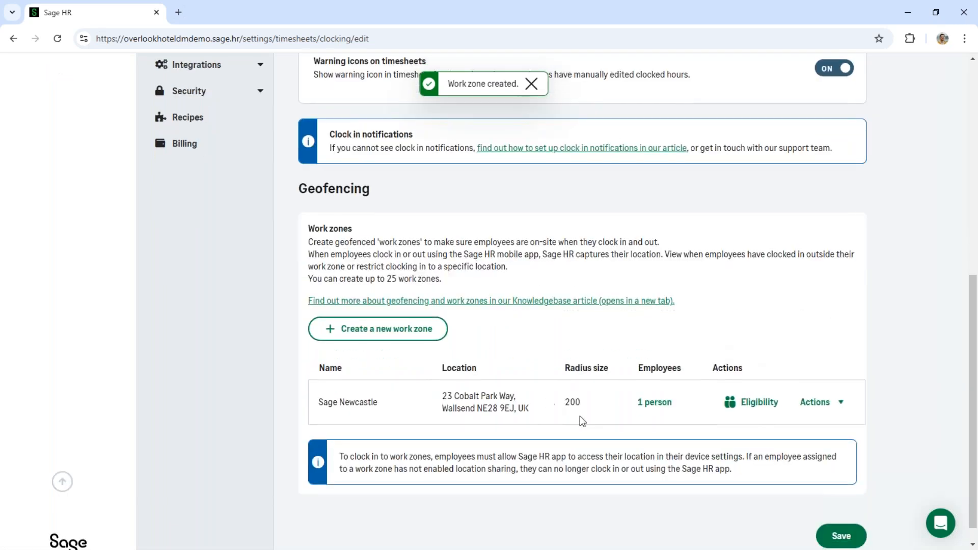